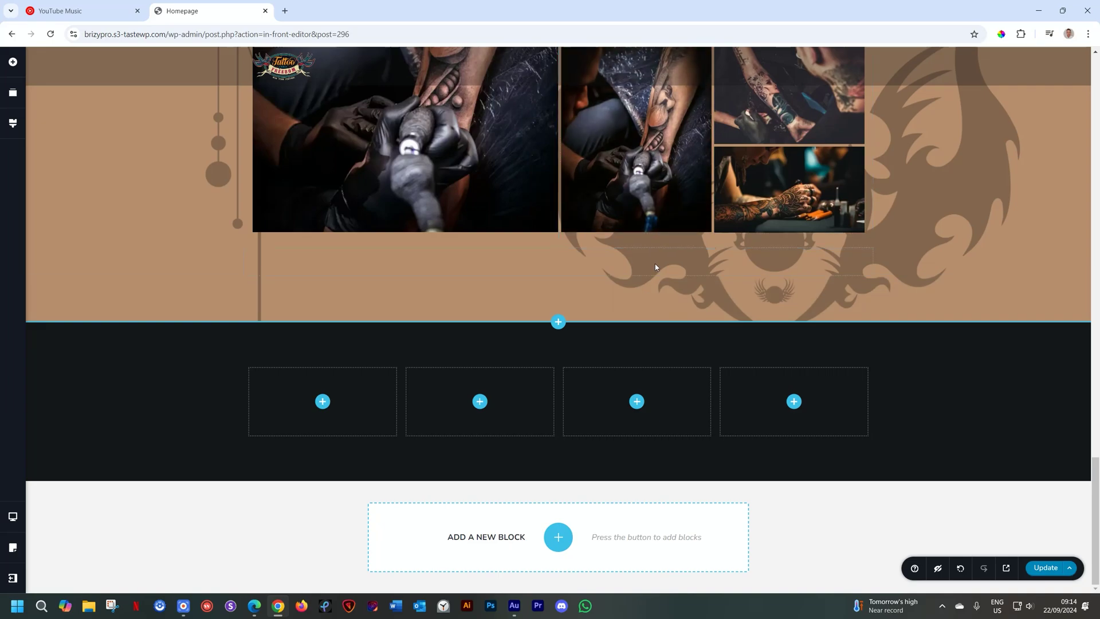
- Add a button below the tattoo photos and give it a crimson background
{"action": "left_click", "coordinate": [11, 68]}
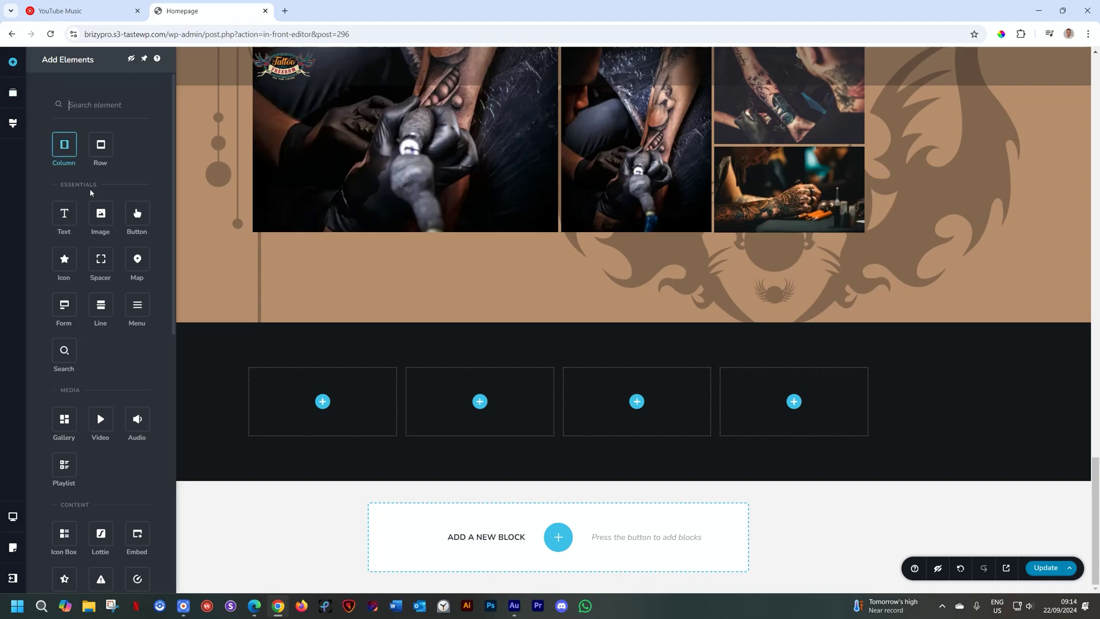
{"action": "left_click_drag", "start_coordinate": [146, 216], "coordinate": [516, 268]}
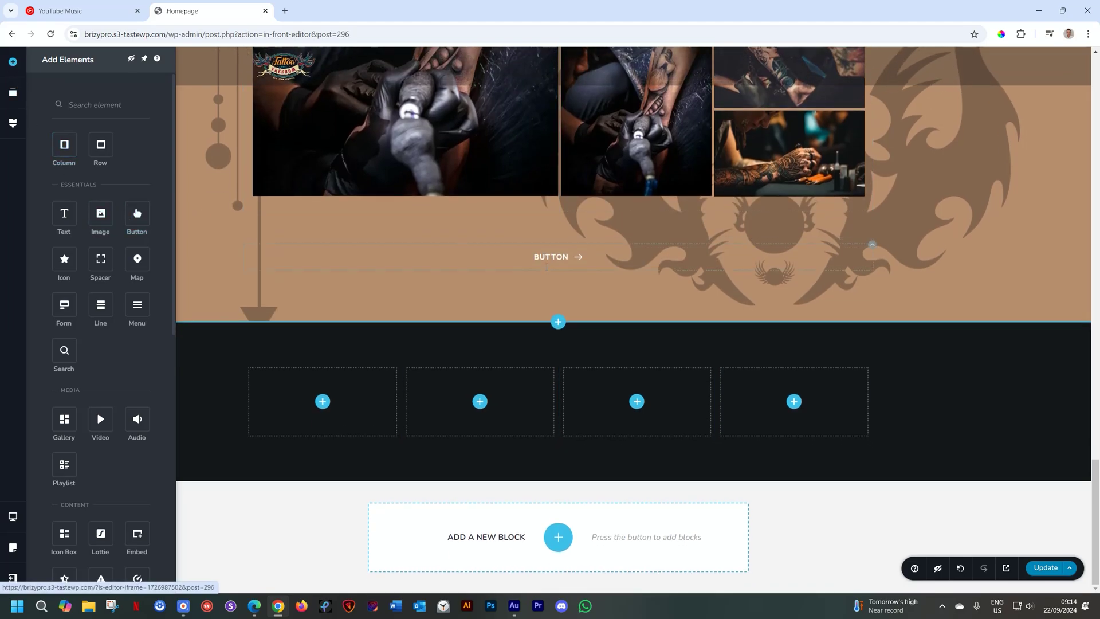
{"action": "left_click", "coordinate": [550, 258]}
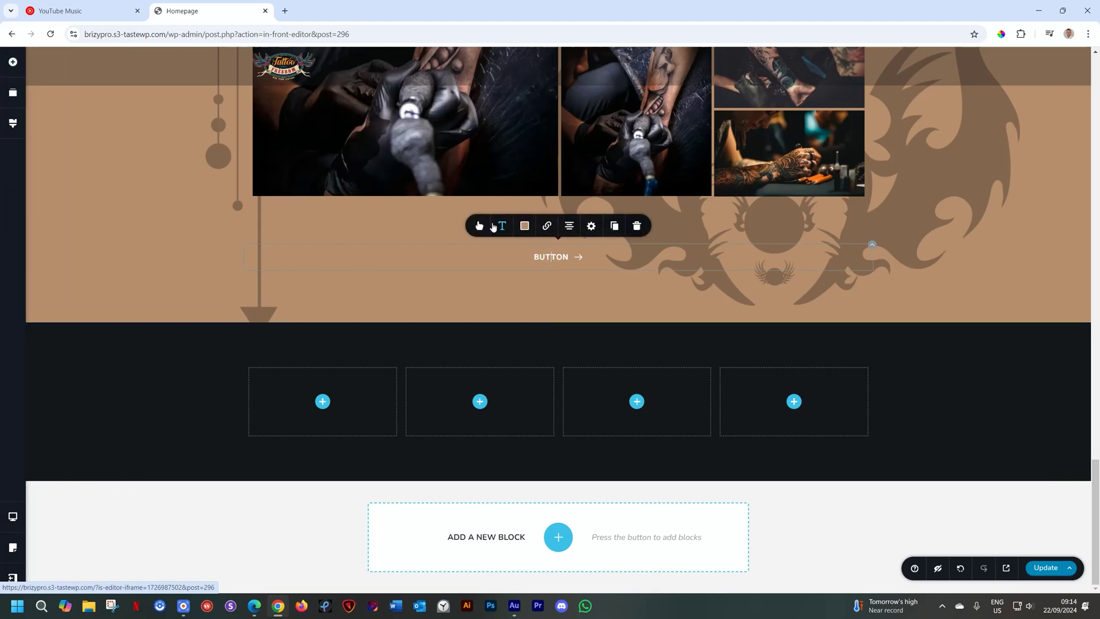
{"action": "left_click", "coordinate": [525, 226]}
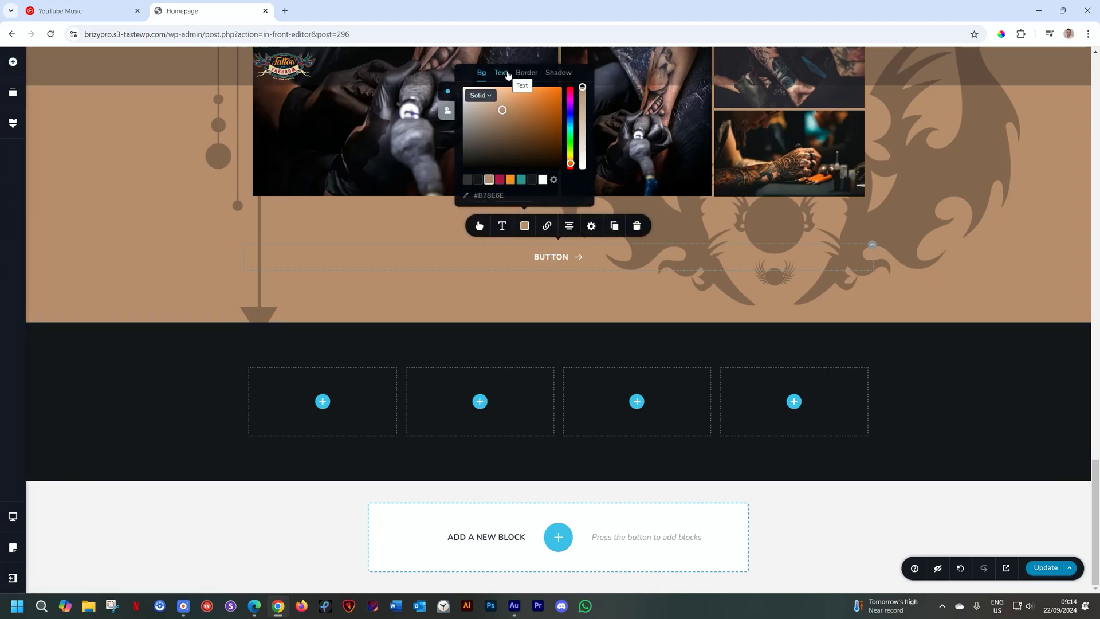
{"action": "left_click", "coordinate": [499, 180]}
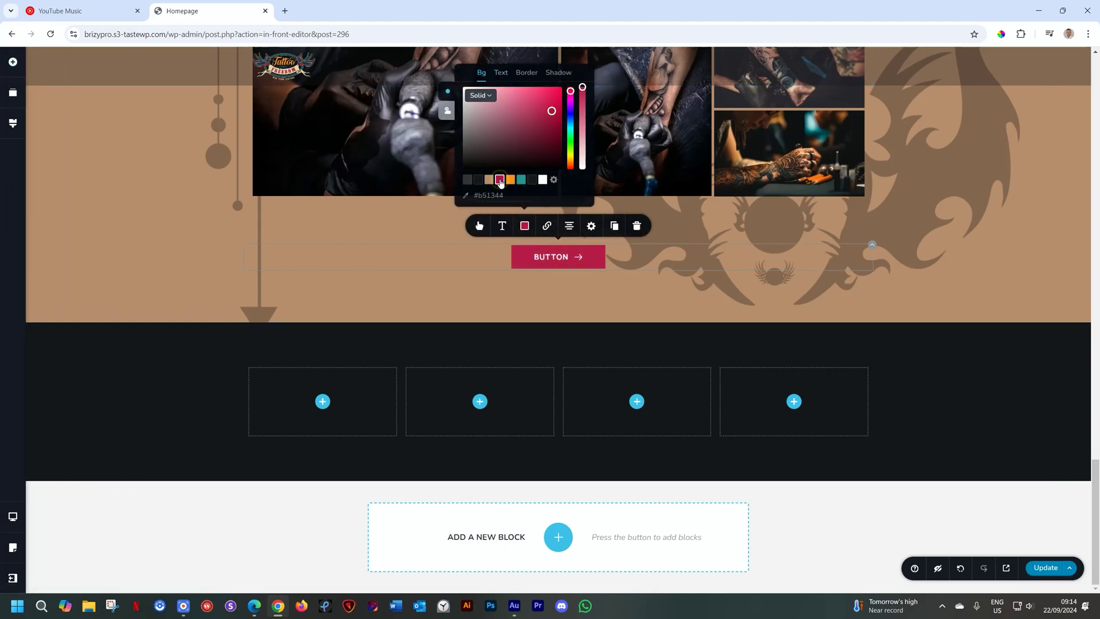
- Set the button's border to None and relabel it VIEW GALLERY
{"action": "mouse_move", "coordinate": [558, 322]}
{"action": "left_click", "coordinate": [525, 73]}
{"action": "left_click", "coordinate": [475, 95]}
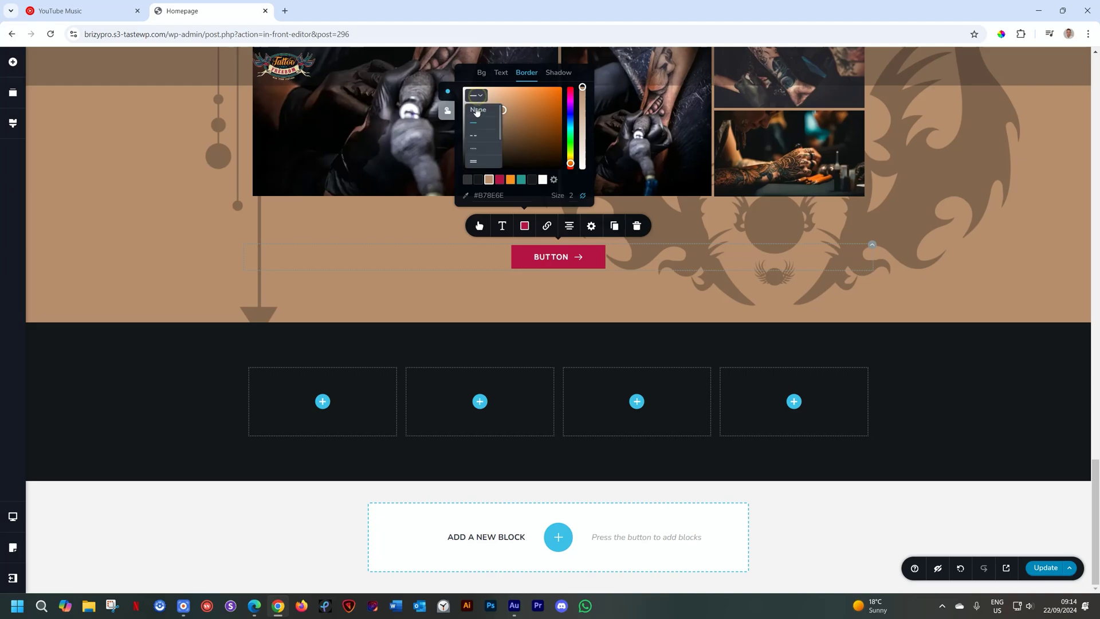
{"action": "left_click", "coordinate": [476, 110]}
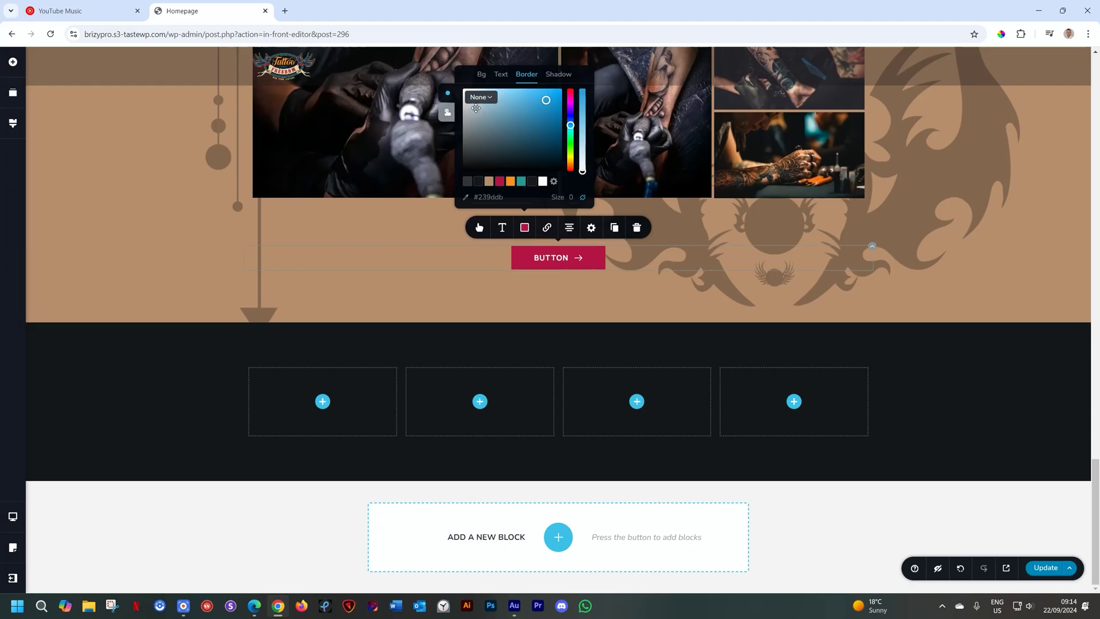
{"action": "double_click", "coordinate": [548, 256]}
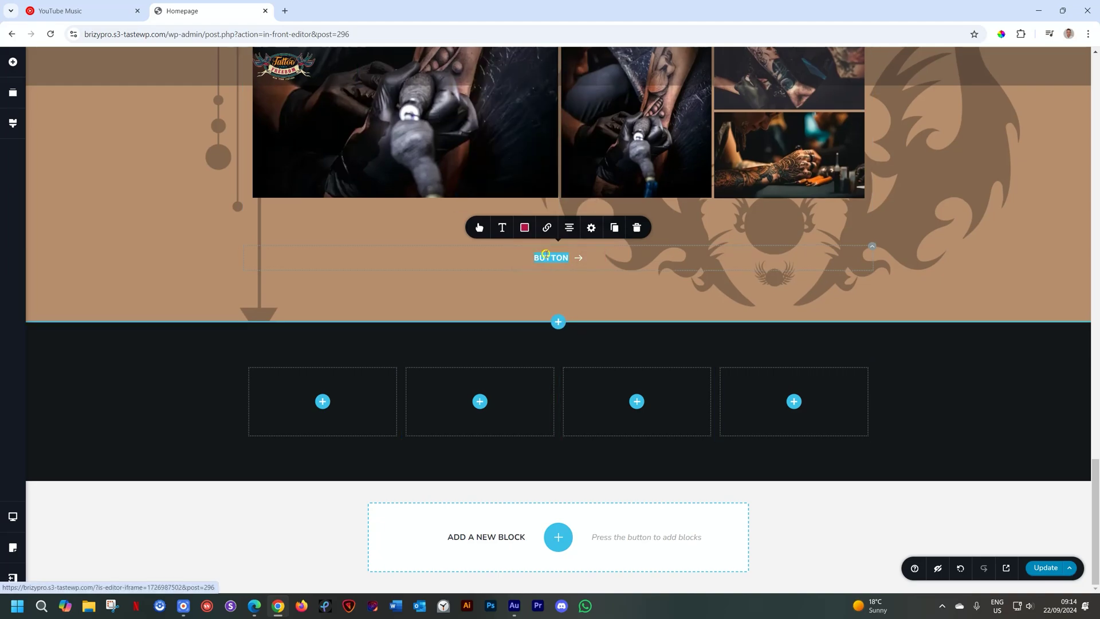
{"action": "type", "text": "V"}
{"action": "type", "text": "IEW GALLERY"}
{"action": "left_click", "coordinate": [522, 229]}
- Give the button a solid near-black #151719 hover background
{"action": "left_click", "coordinate": [447, 112]}
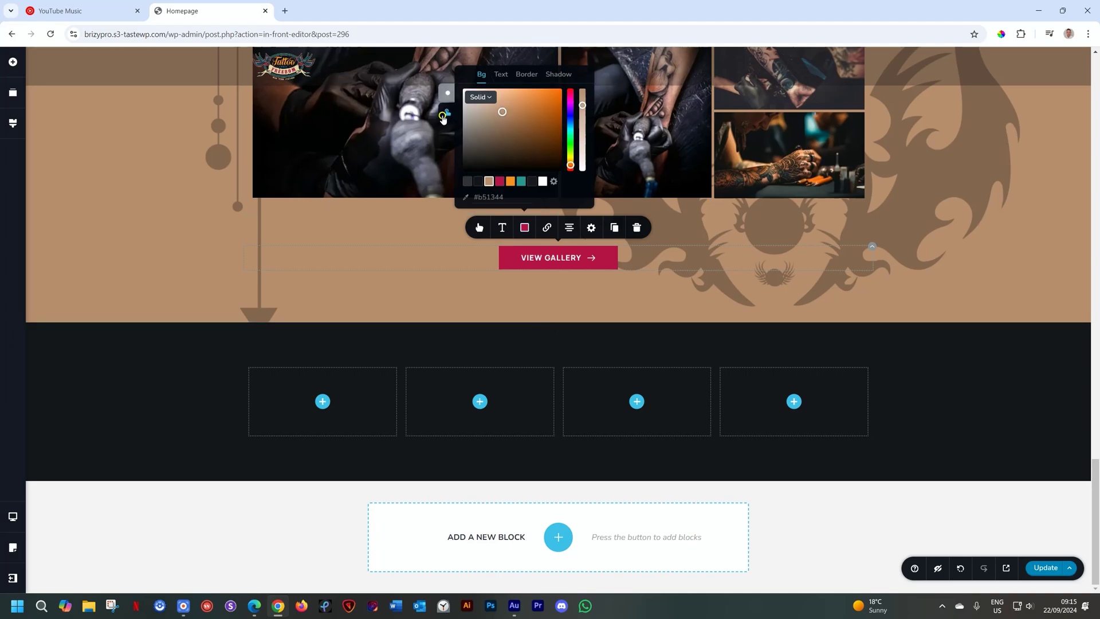
{"action": "left_click", "coordinate": [480, 96]}
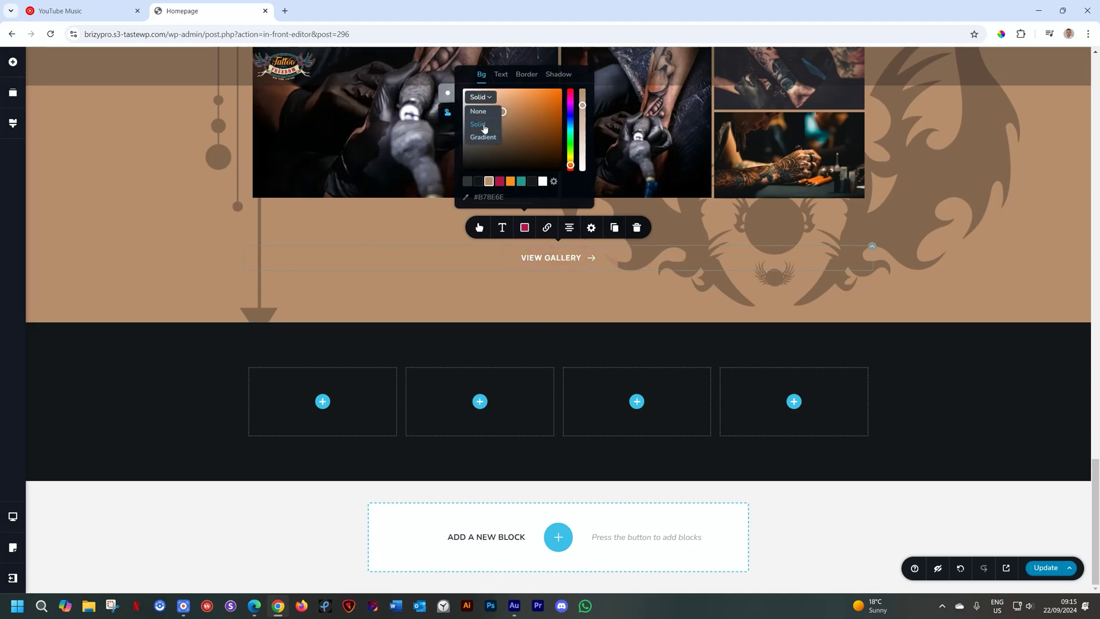
{"action": "left_click", "coordinate": [481, 124]}
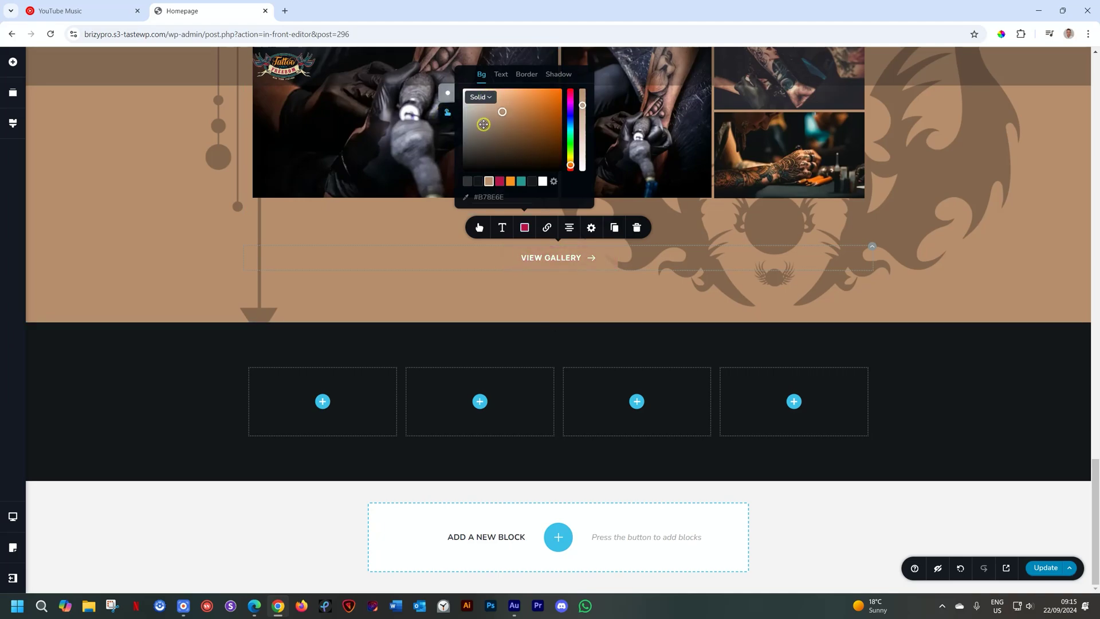
{"action": "left_click", "coordinate": [478, 181]}
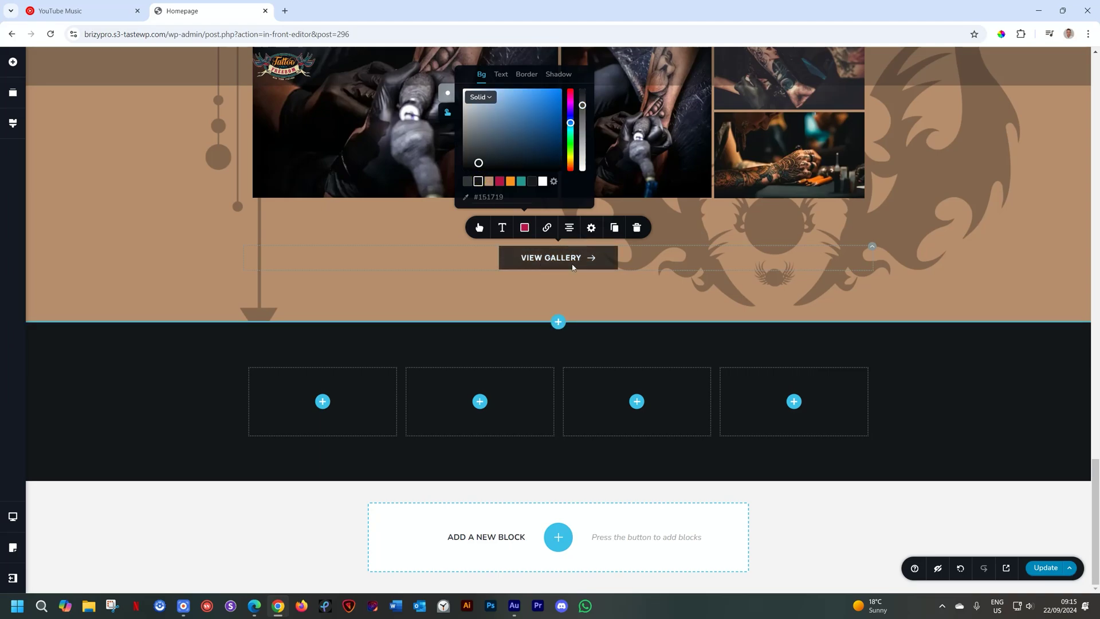
{"action": "left_click", "coordinate": [572, 297]}
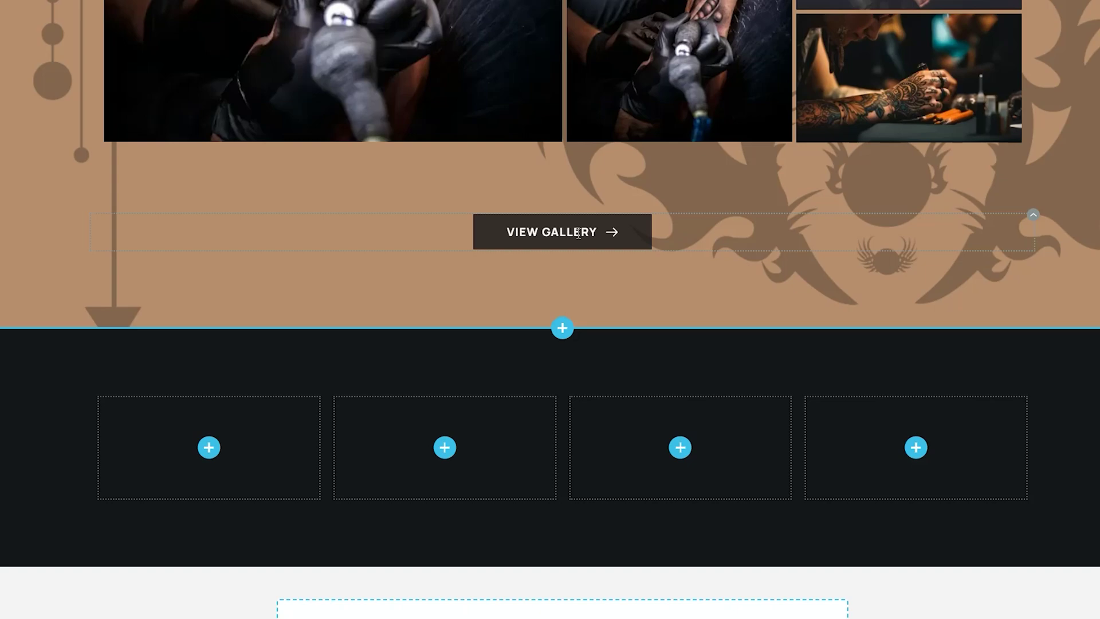
- Duplicate VIEW GALLERY, set a 19 px button gap, and drag the copy toward the dark columns
{"action": "left_click", "coordinate": [569, 257]}
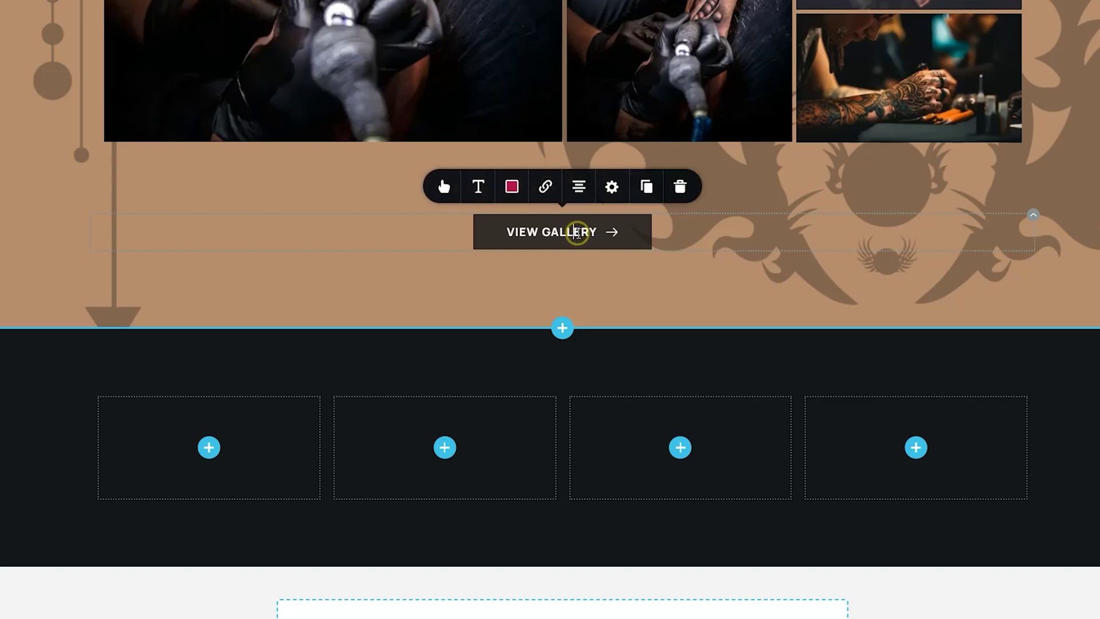
{"action": "left_click", "coordinate": [646, 186]}
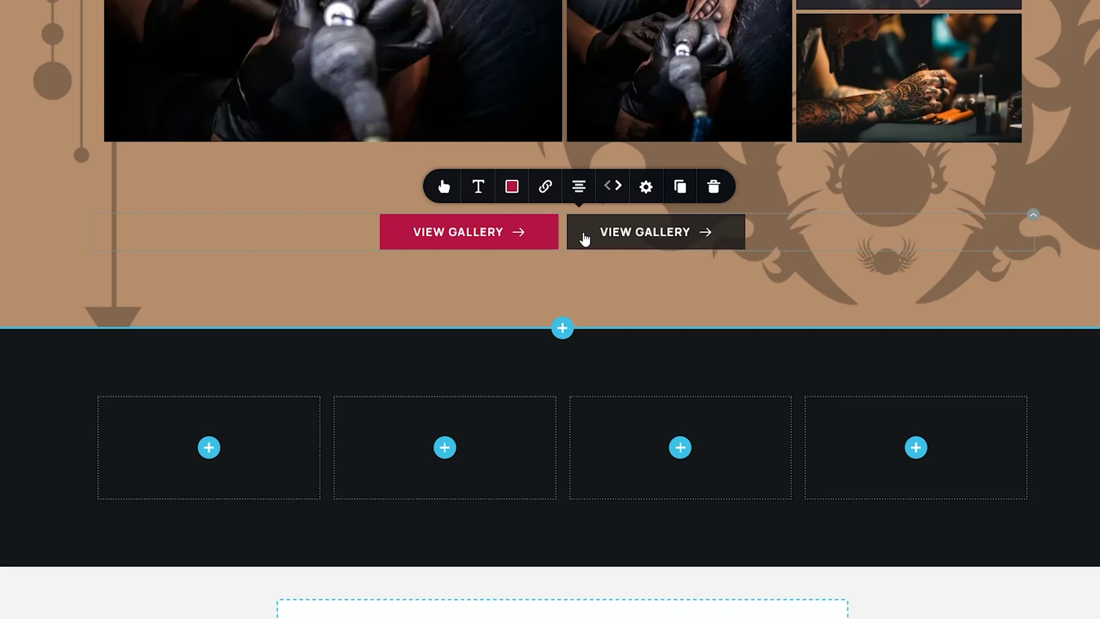
{"action": "scroll", "coordinate": [585, 238], "scroll_direction": "up", "scroll_amount": 1}
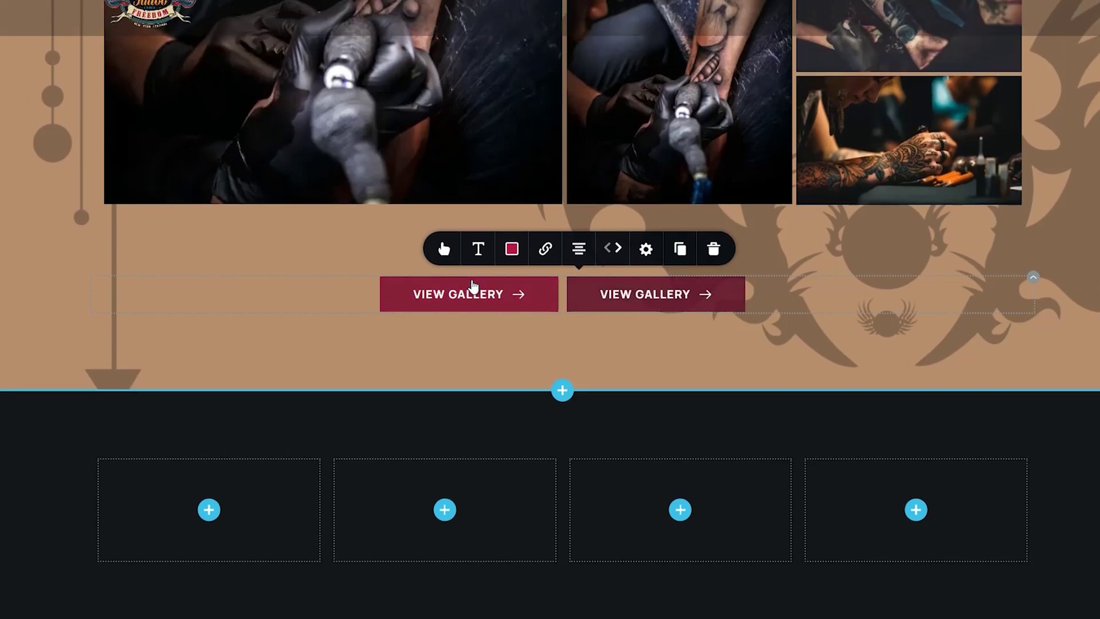
{"action": "left_click", "coordinate": [447, 248]}
{"action": "left_click_drag", "start_coordinate": [432, 200], "coordinate": [430, 199]}
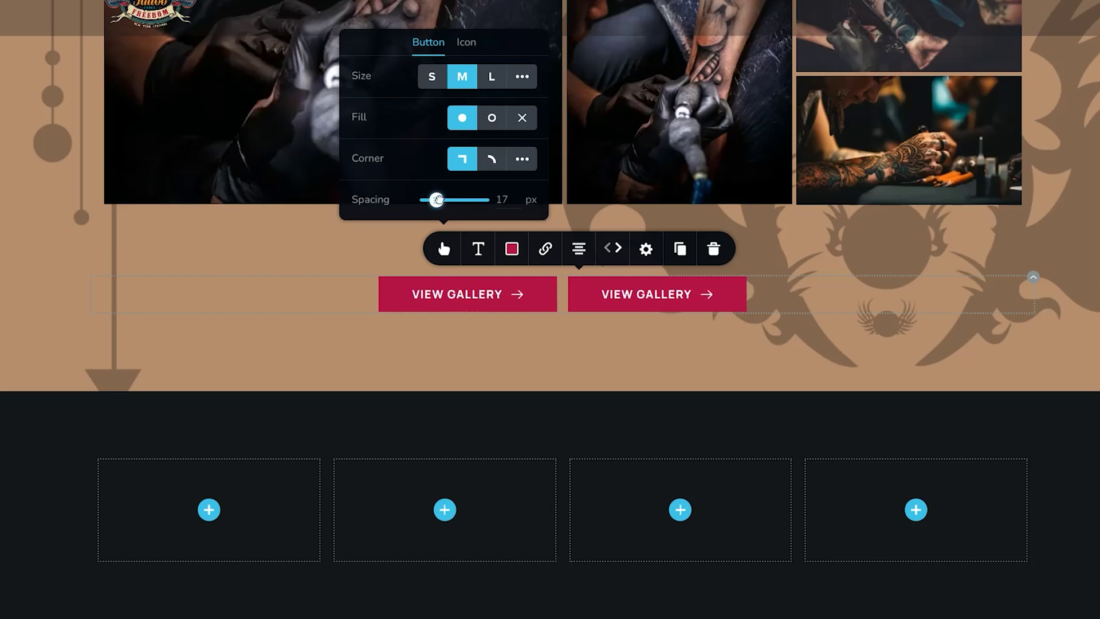
{"action": "left_click_drag", "start_coordinate": [430, 200], "coordinate": [438, 200]}
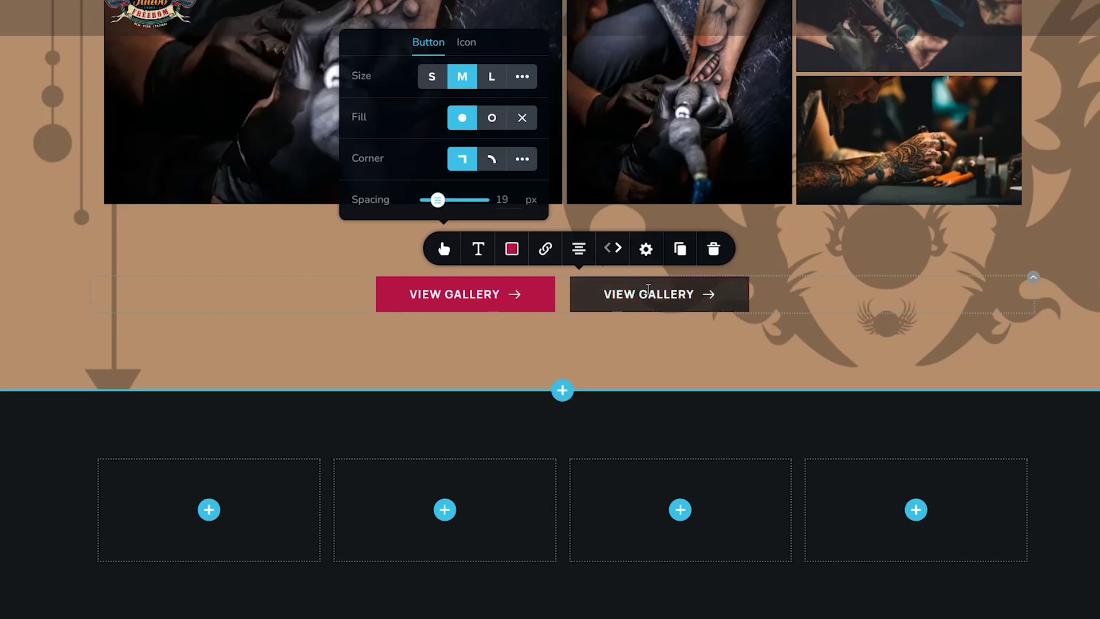
{"action": "left_click_drag", "start_coordinate": [646, 290], "coordinate": [682, 516]}
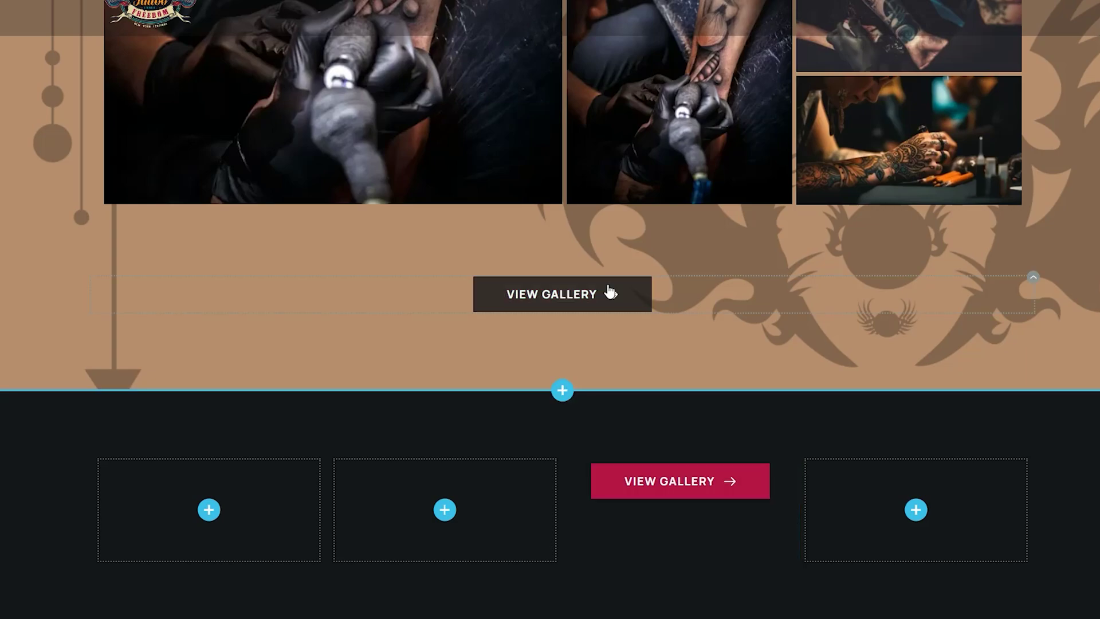
{"action": "left_click_drag", "start_coordinate": [643, 423], "coordinate": [643, 421]}
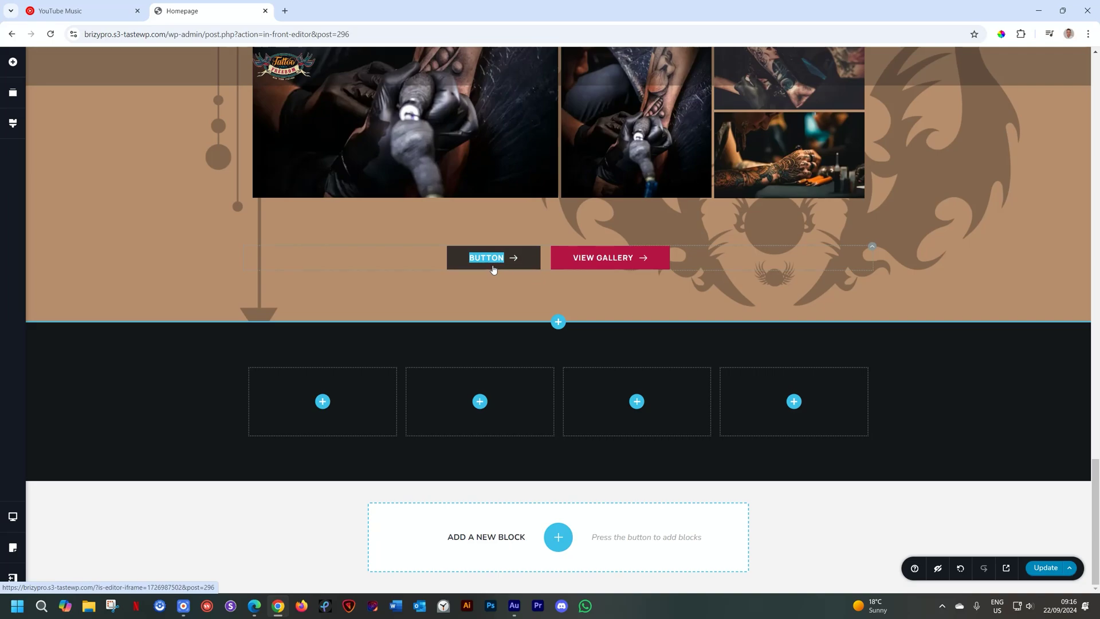
- Bring up the block library to add a new block
{"action": "left_click", "coordinate": [557, 536]}
- Add an empty one-column block at the page bottom holding a row of four buttons
{"action": "left_click", "coordinate": [415, 179]}
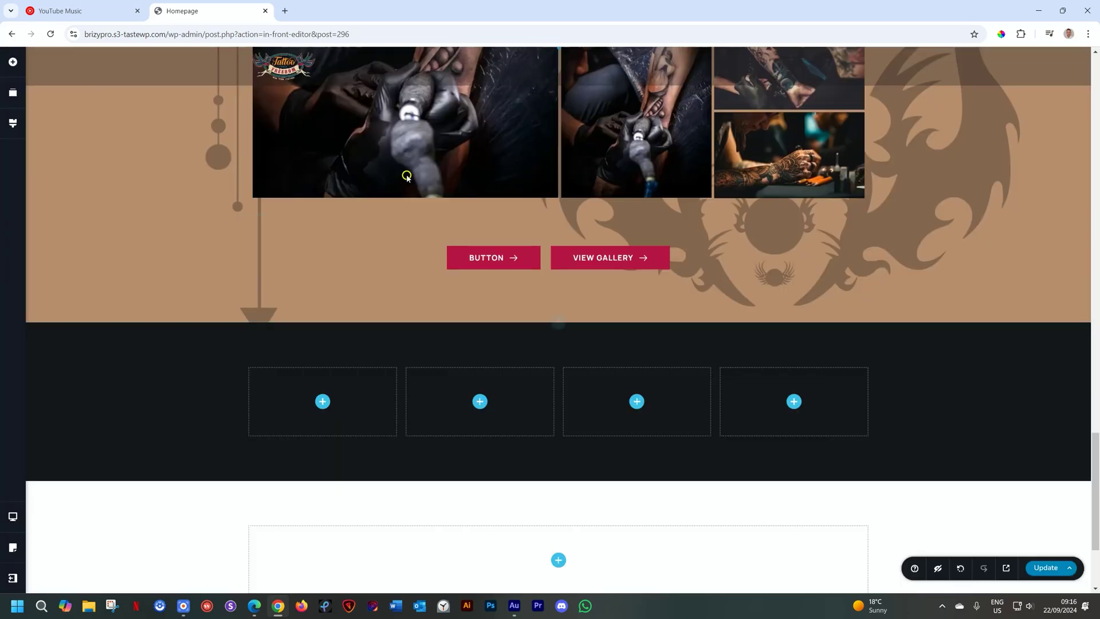
{"action": "left_click", "coordinate": [558, 401]}
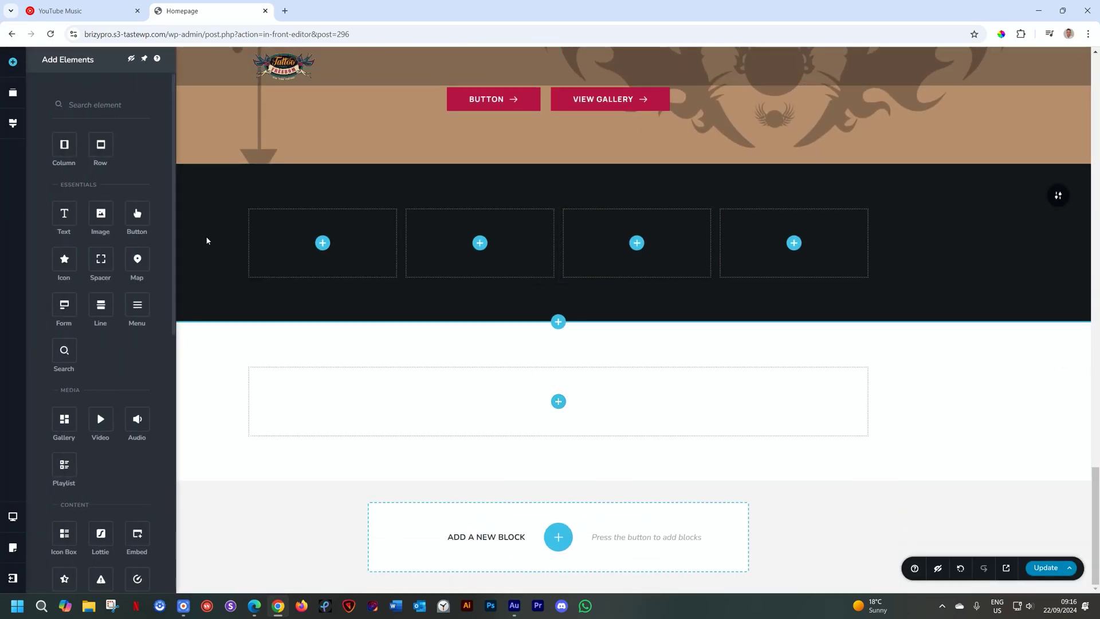
{"action": "left_click_drag", "start_coordinate": [137, 212], "coordinate": [558, 404]}
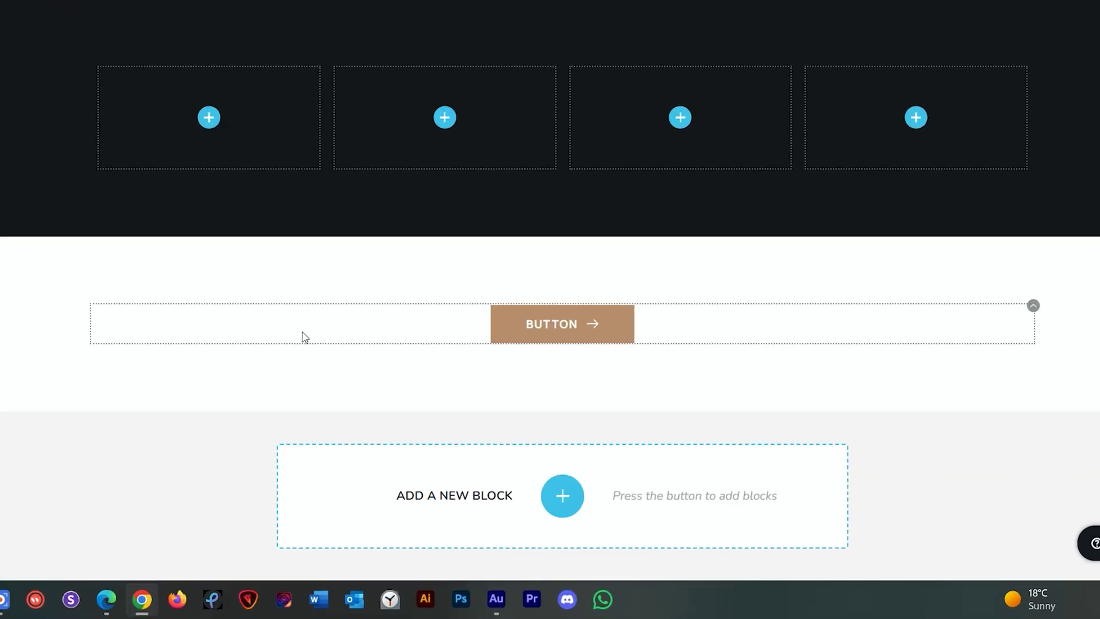
{"action": "left_click", "coordinate": [554, 322]}
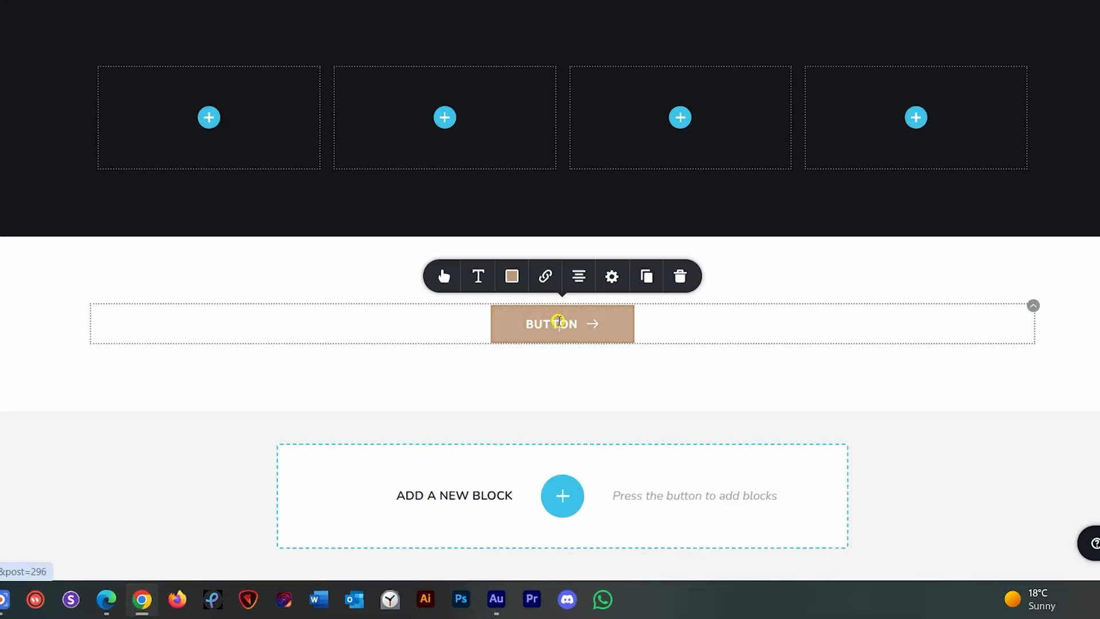
{"action": "left_click", "coordinate": [657, 280]}
{"action": "left_click", "coordinate": [680, 278]}
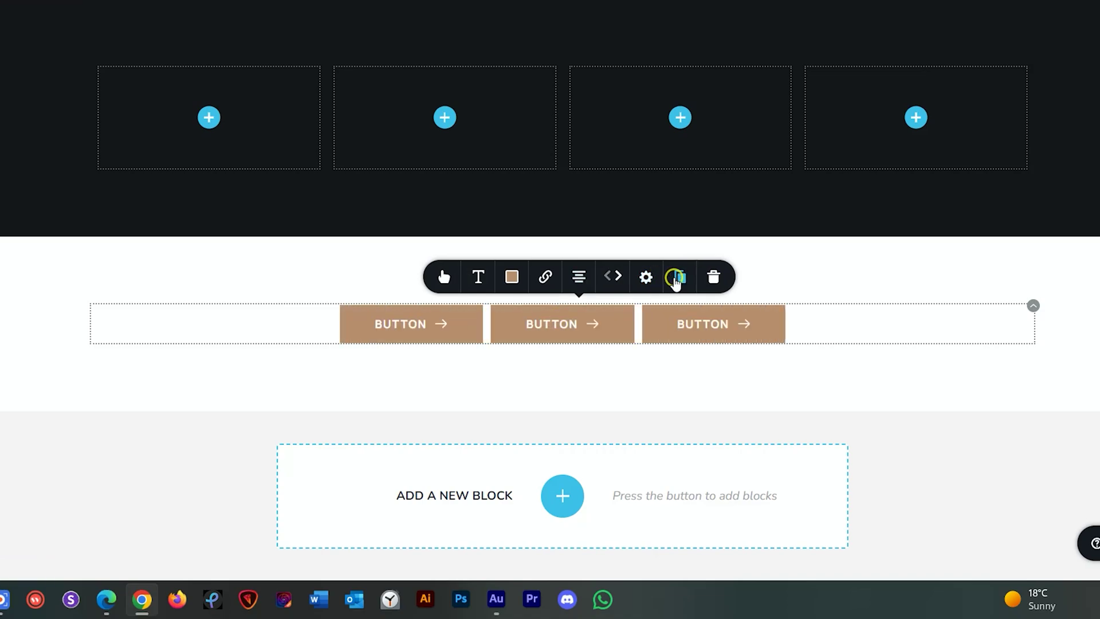
{"action": "left_click", "coordinate": [681, 278]}
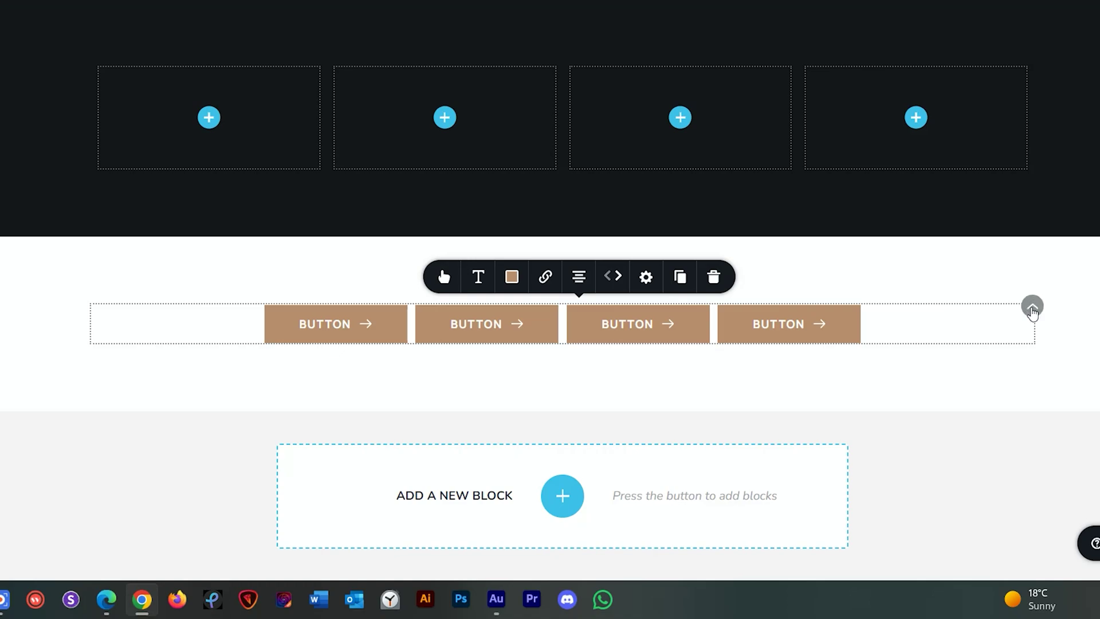
- Copy the button row into the dark section as three buttons plus one centred below
{"action": "left_click", "coordinate": [1032, 307]}
{"action": "left_click", "coordinate": [1032, 267]}
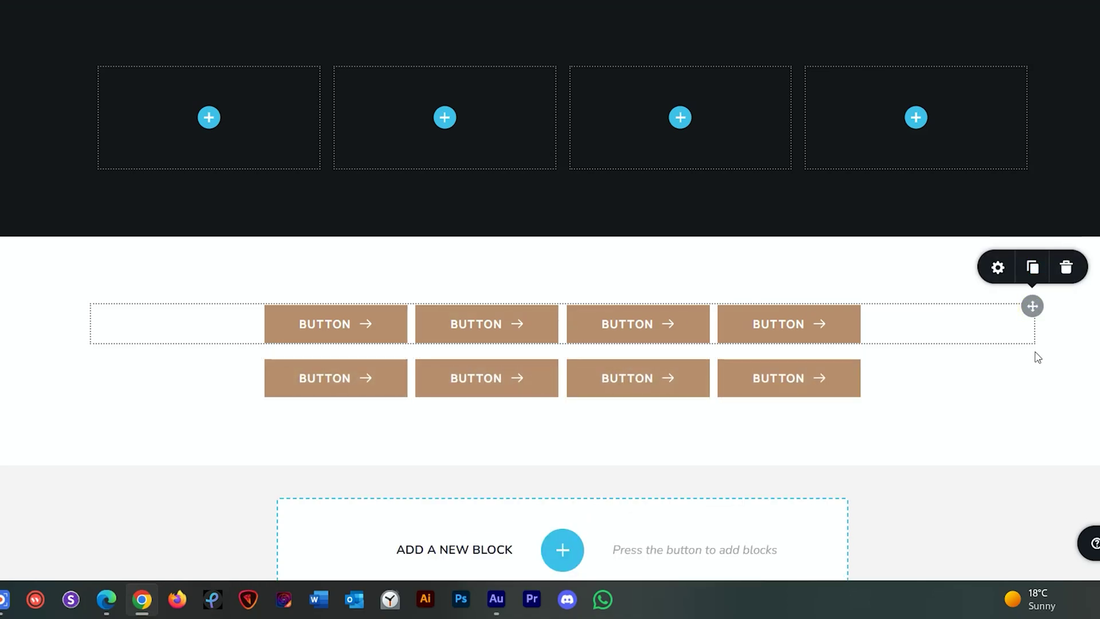
{"action": "left_click_drag", "start_coordinate": [1033, 367], "coordinate": [739, 85]}
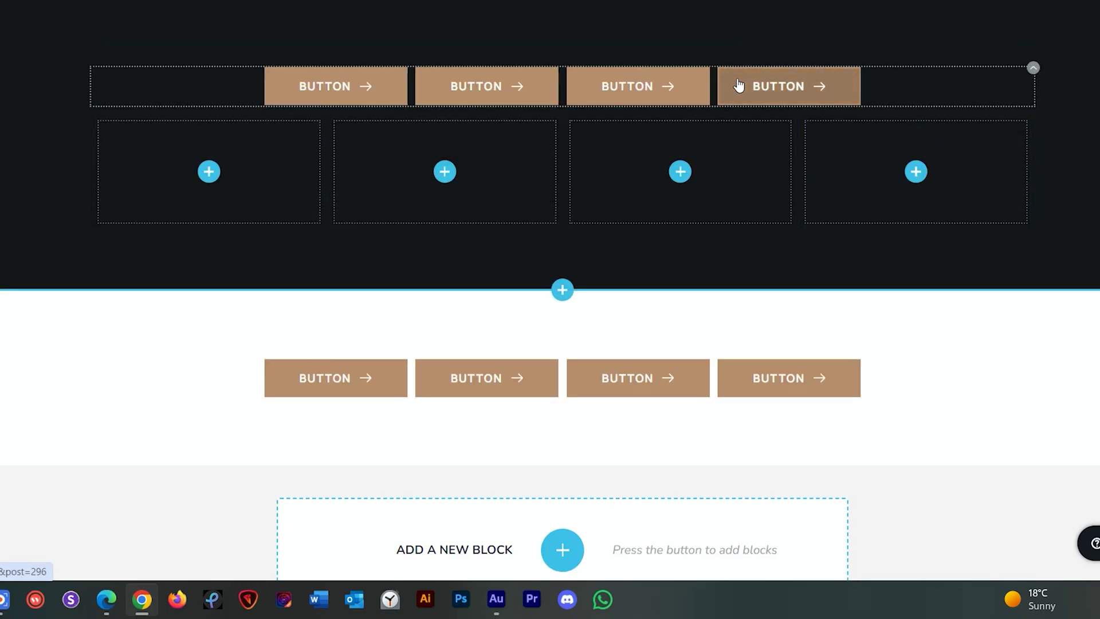
{"action": "left_click_drag", "start_coordinate": [739, 85], "coordinate": [746, 116]}
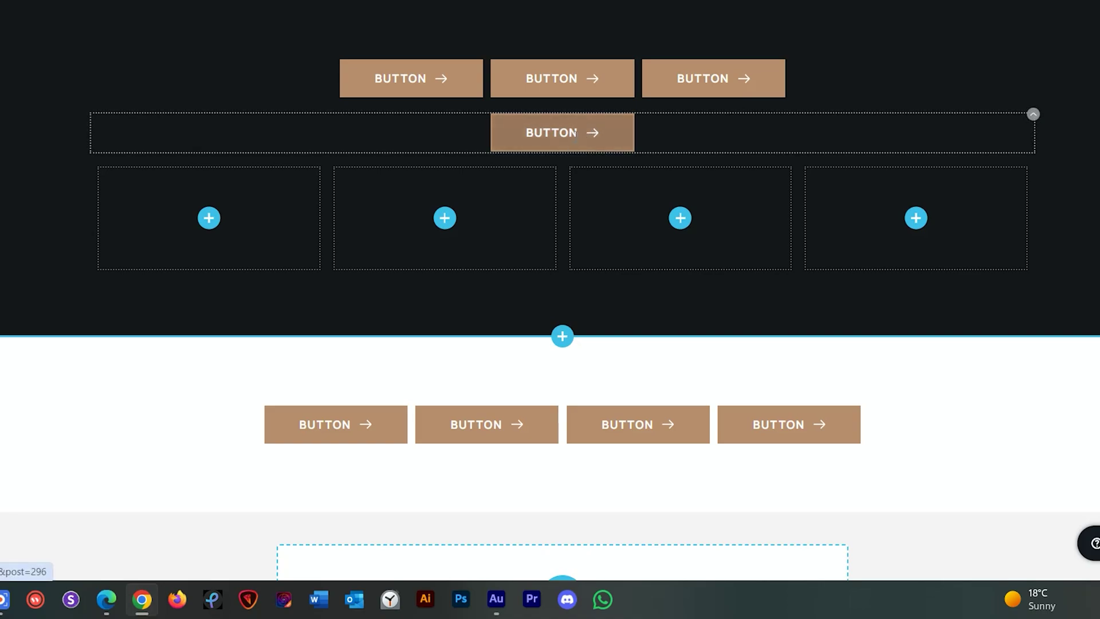
{"action": "left_click_drag", "start_coordinate": [584, 131], "coordinate": [788, 73]}
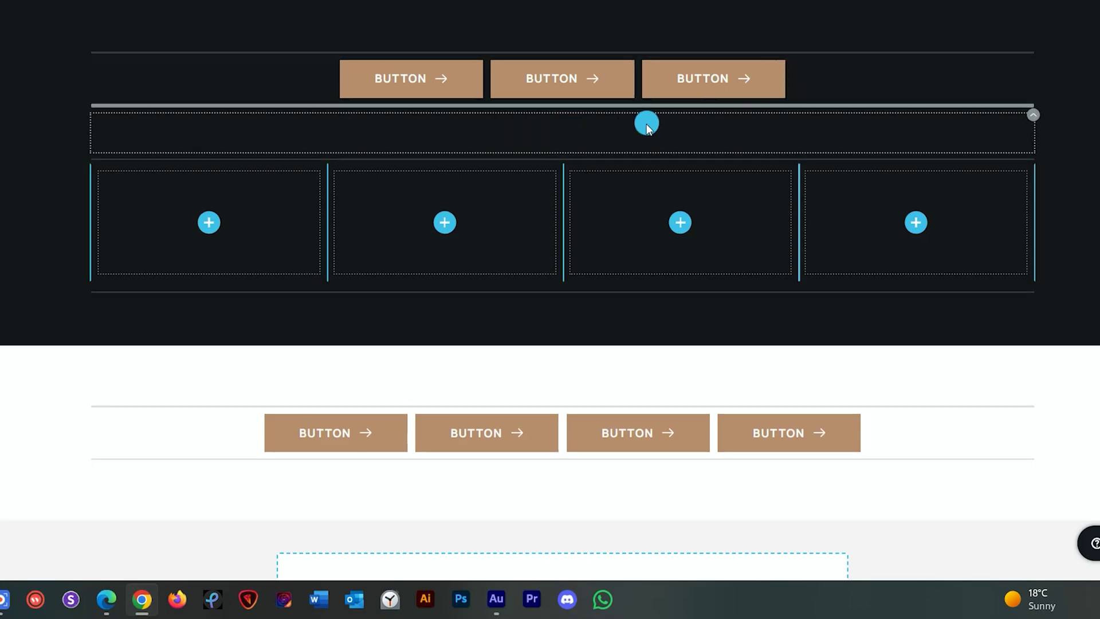
{"action": "left_click_drag", "start_coordinate": [787, 73], "coordinate": [646, 124]}
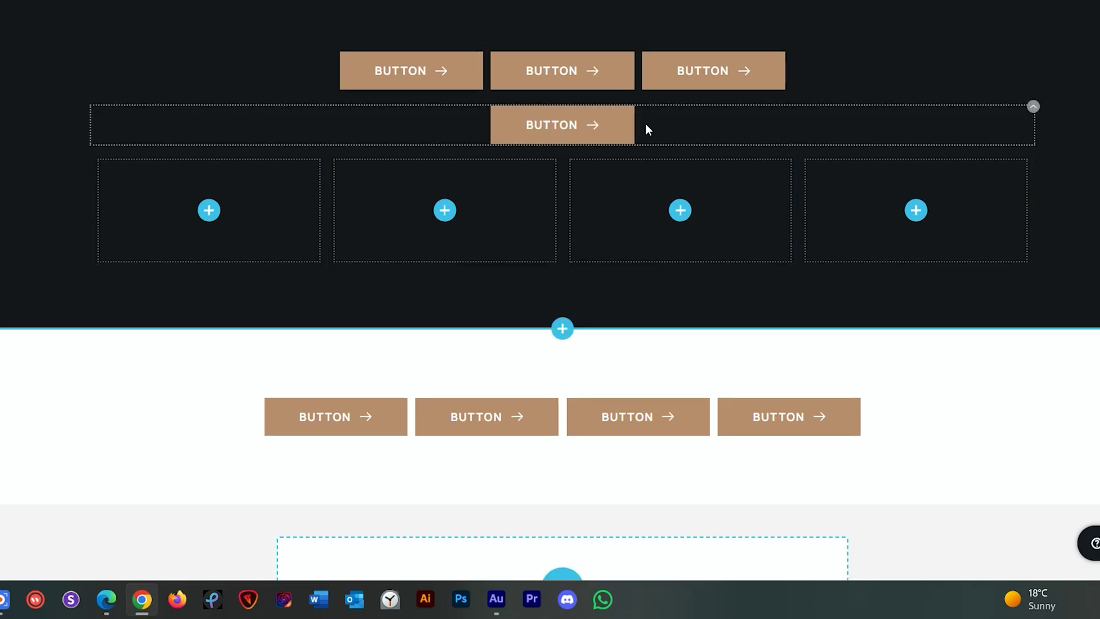
{"action": "scroll", "coordinate": [647, 129], "scroll_direction": "down", "scroll_amount": 2}
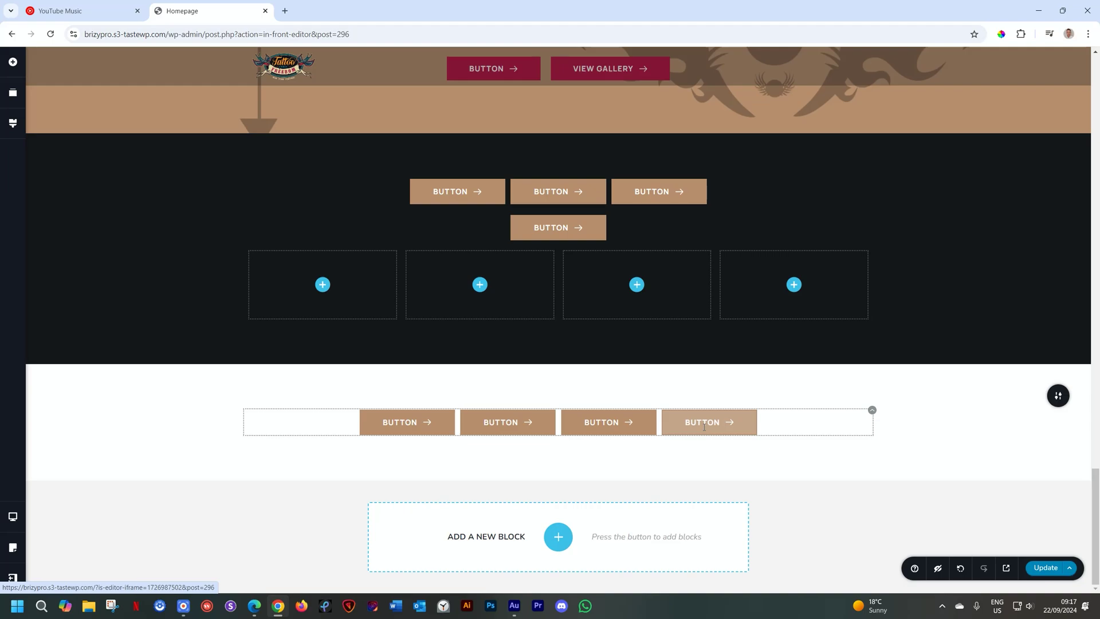
- Give the white section's button row a Slide entrance animation from the Right
{"action": "left_click", "coordinate": [872, 410]}
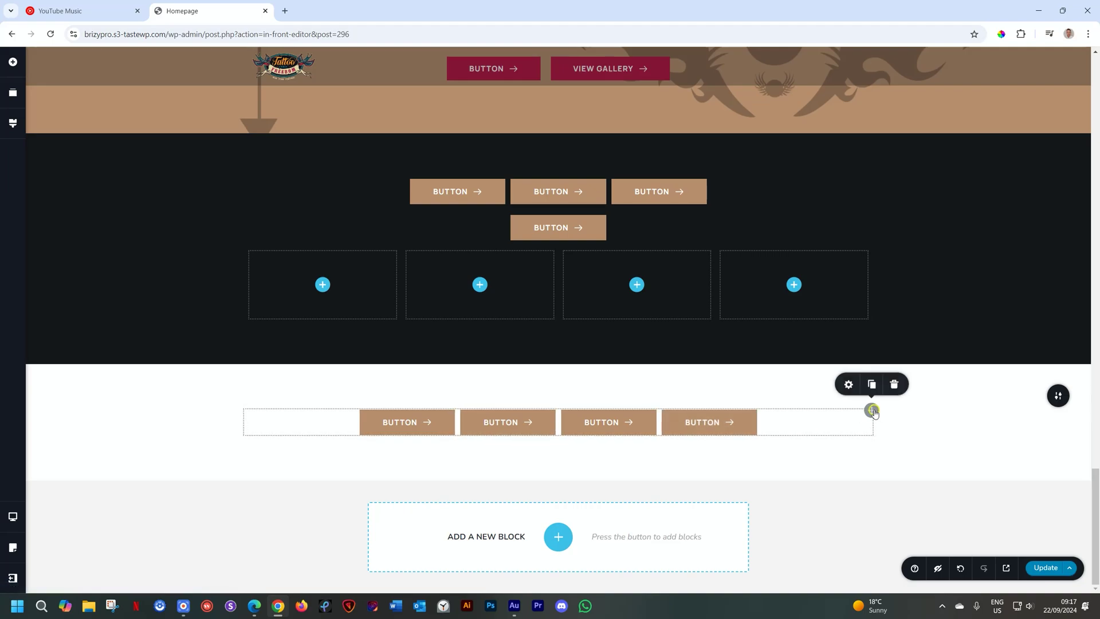
{"action": "left_click", "coordinate": [847, 385]}
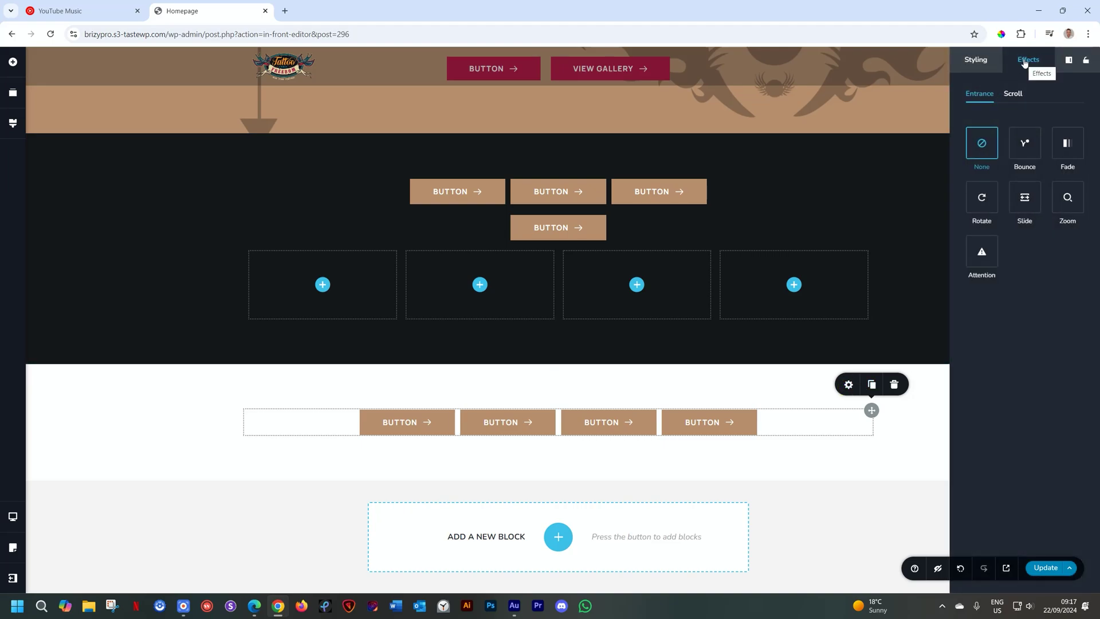
{"action": "left_click", "coordinate": [1010, 95]}
{"action": "left_click", "coordinate": [986, 95]}
{"action": "left_click", "coordinate": [1013, 197]}
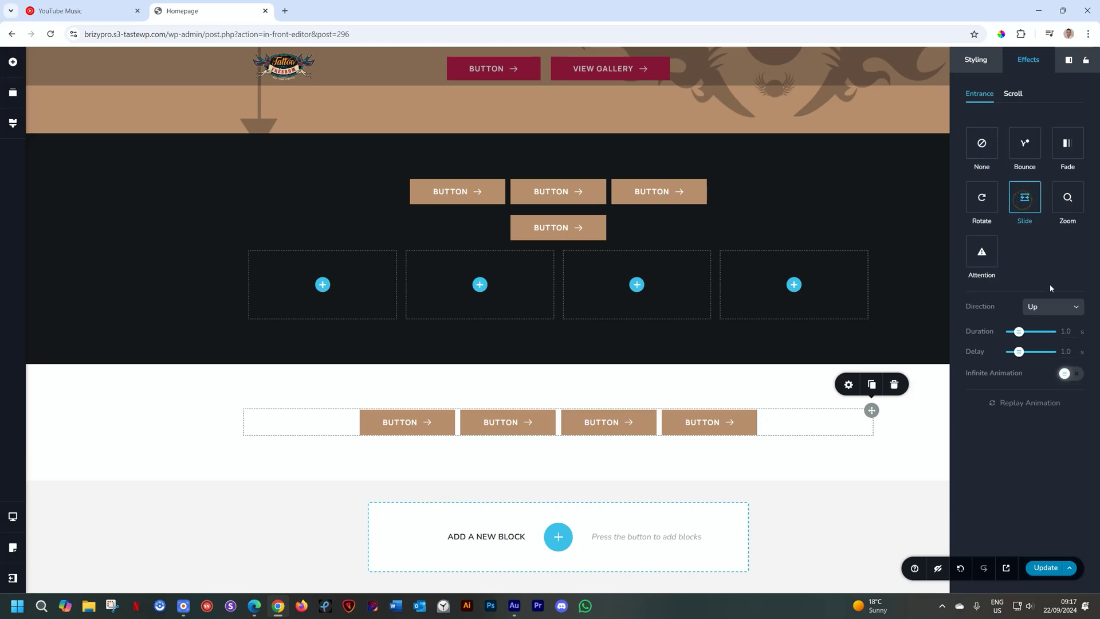
{"action": "left_click", "coordinate": [1052, 309]}
{"action": "left_click", "coordinate": [1052, 344]}
{"action": "left_click", "coordinate": [400, 418]}
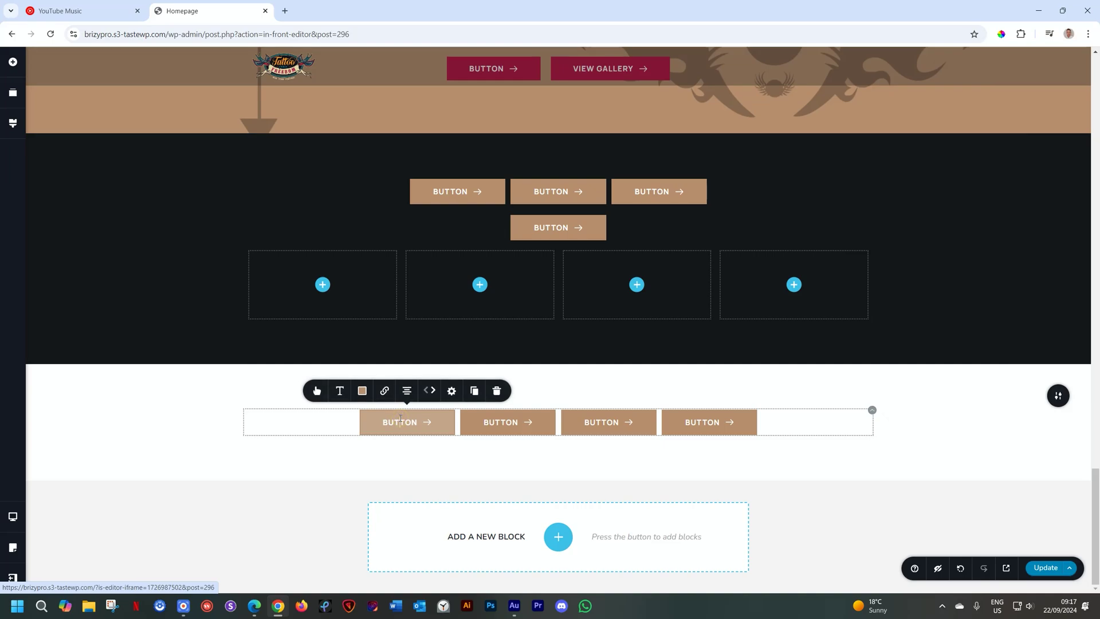
- Browse the first button's Effects panel, closing it and reopening its hover effects
{"action": "left_click", "coordinate": [451, 390]}
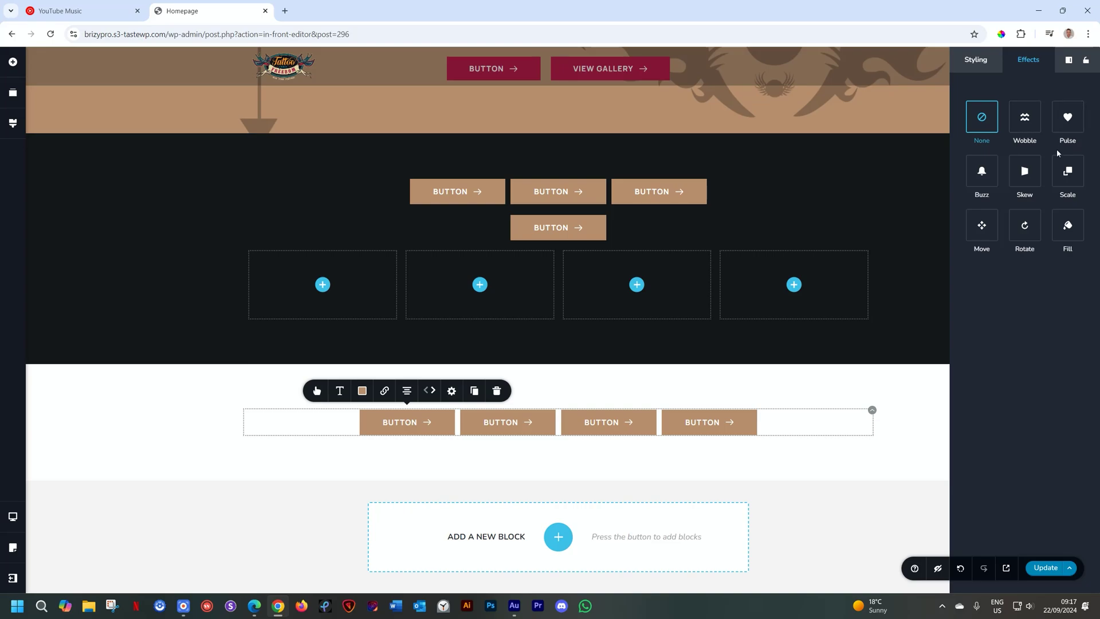
{"action": "left_click", "coordinate": [810, 461]}
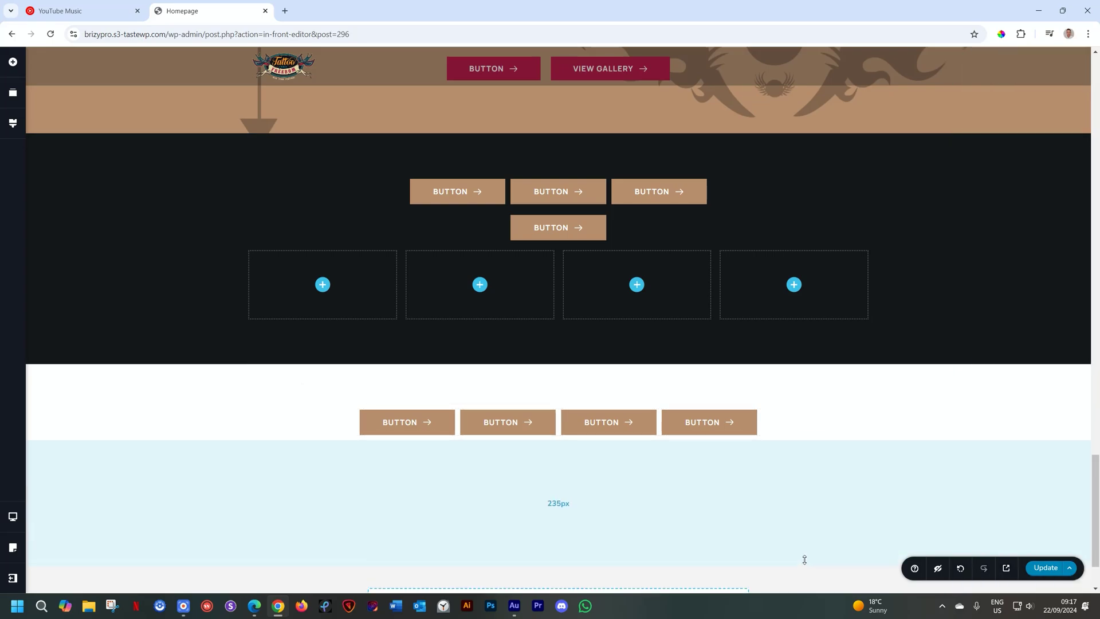
{"action": "scroll", "coordinate": [818, 452], "scroll_direction": "down", "scroll_amount": 2}
{"action": "left_click", "coordinate": [417, 332]}
{"action": "mouse_move", "coordinate": [407, 328]}
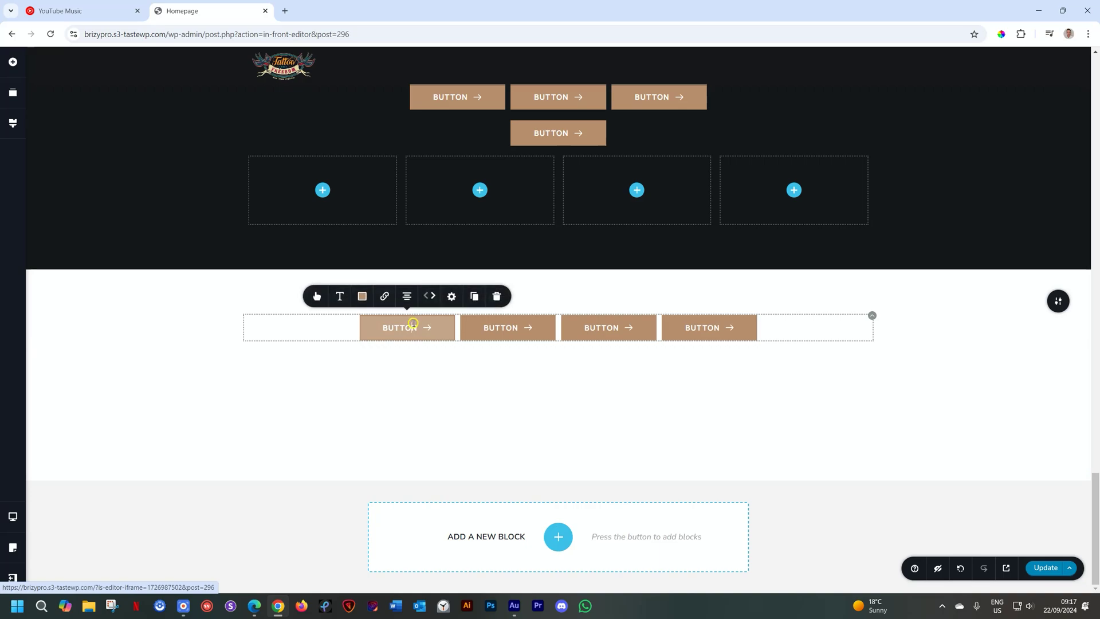
{"action": "left_click", "coordinate": [429, 295]}
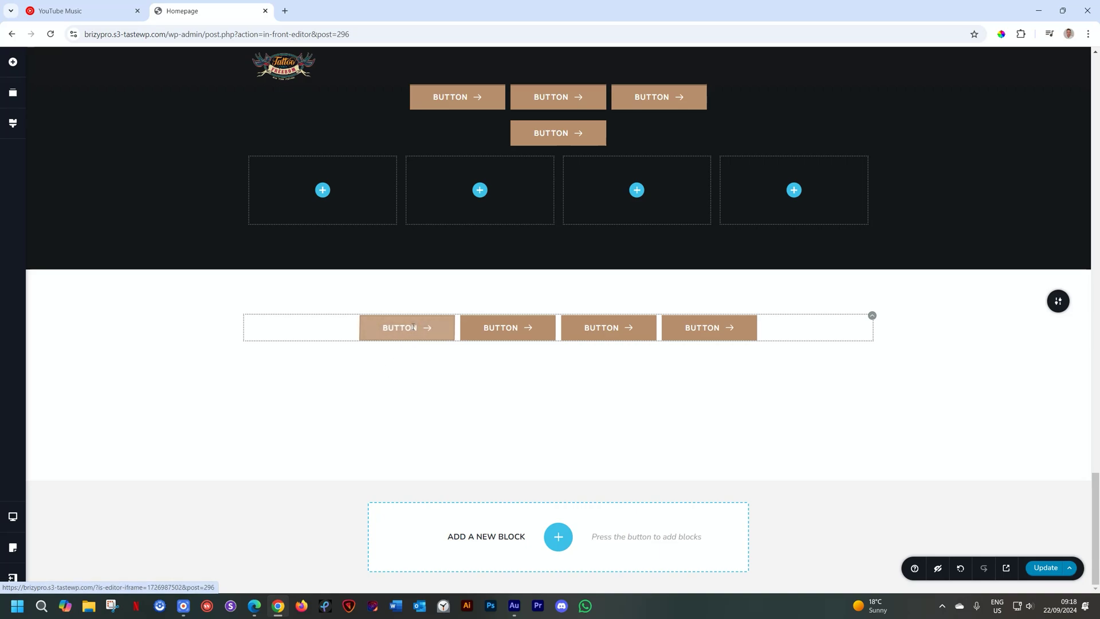
{"action": "left_click", "coordinate": [412, 326]}
- Try a Skew Wobble, set duration to 1.8 s, then switch the hover effect to Pulse
{"action": "left_click", "coordinate": [451, 296]}
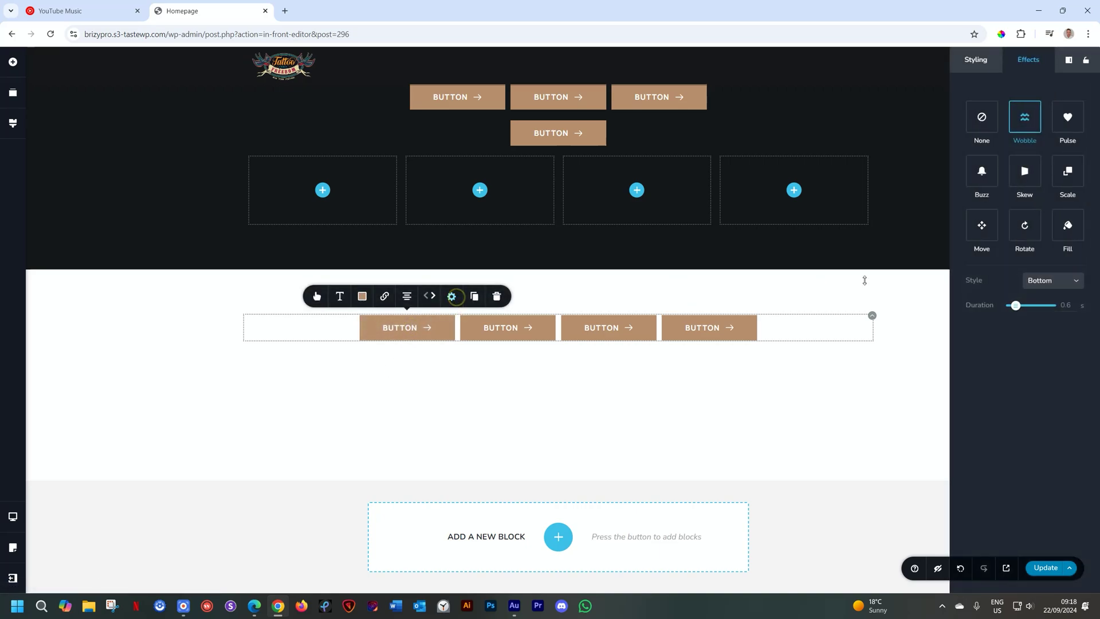
{"action": "left_click", "coordinate": [1041, 285]}
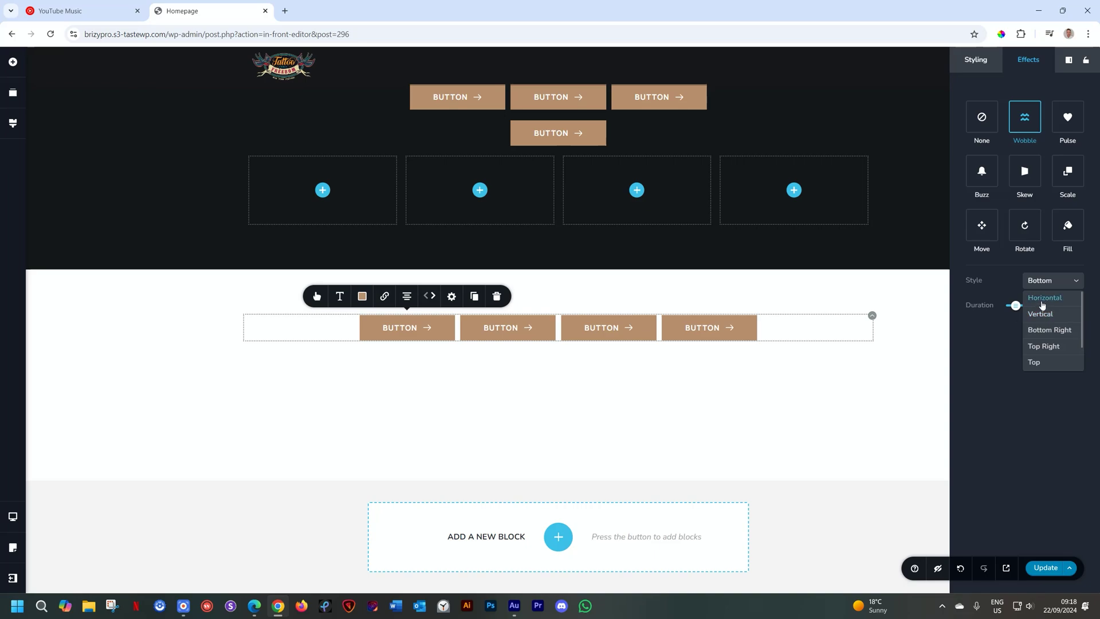
{"action": "scroll", "coordinate": [1056, 312], "scroll_direction": "down", "scroll_amount": 1}
{"action": "scroll", "coordinate": [1056, 332], "scroll_direction": "up", "scroll_amount": 1}
{"action": "scroll", "coordinate": [1054, 332], "scroll_direction": "down", "scroll_amount": 2}
{"action": "left_click", "coordinate": [1040, 358]}
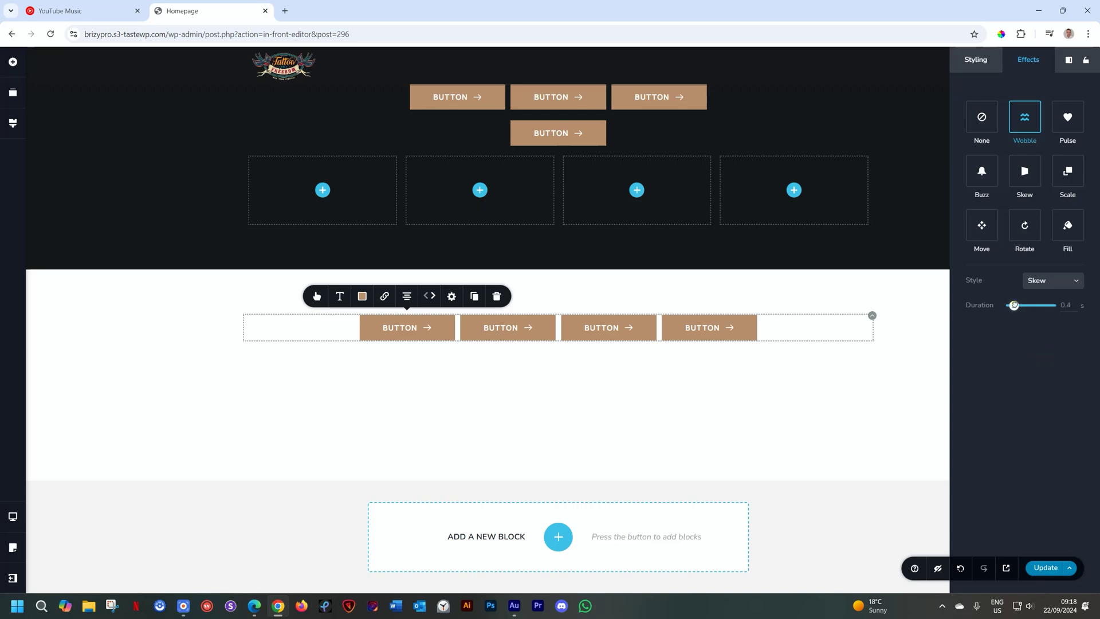
{"action": "left_click_drag", "start_coordinate": [1014, 304], "coordinate": [1025, 305]}
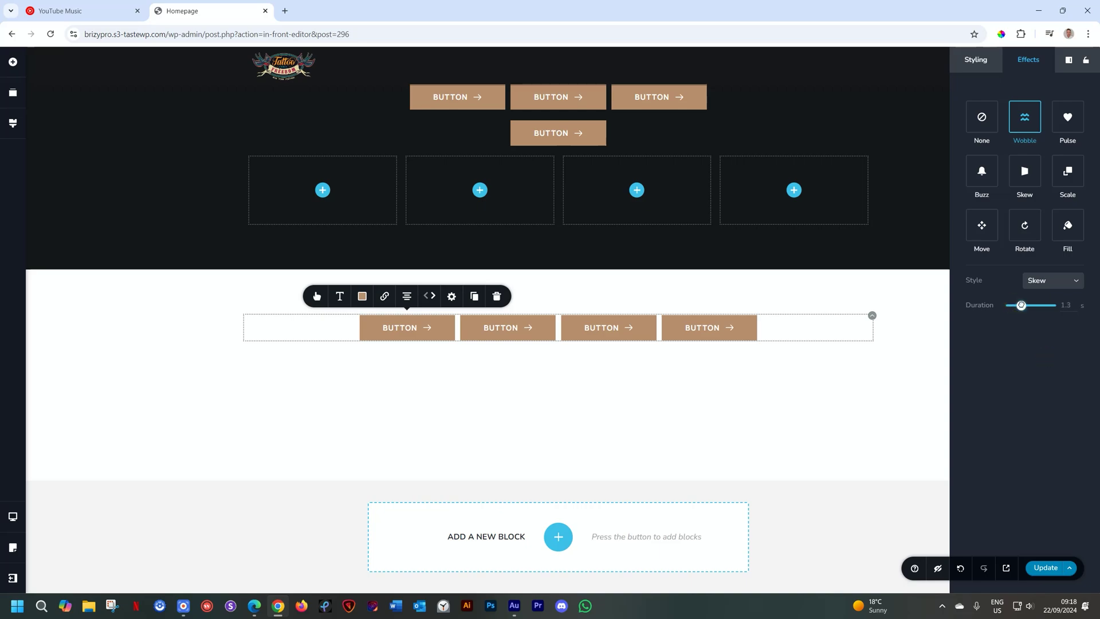
{"action": "left_click", "coordinate": [1064, 116]}
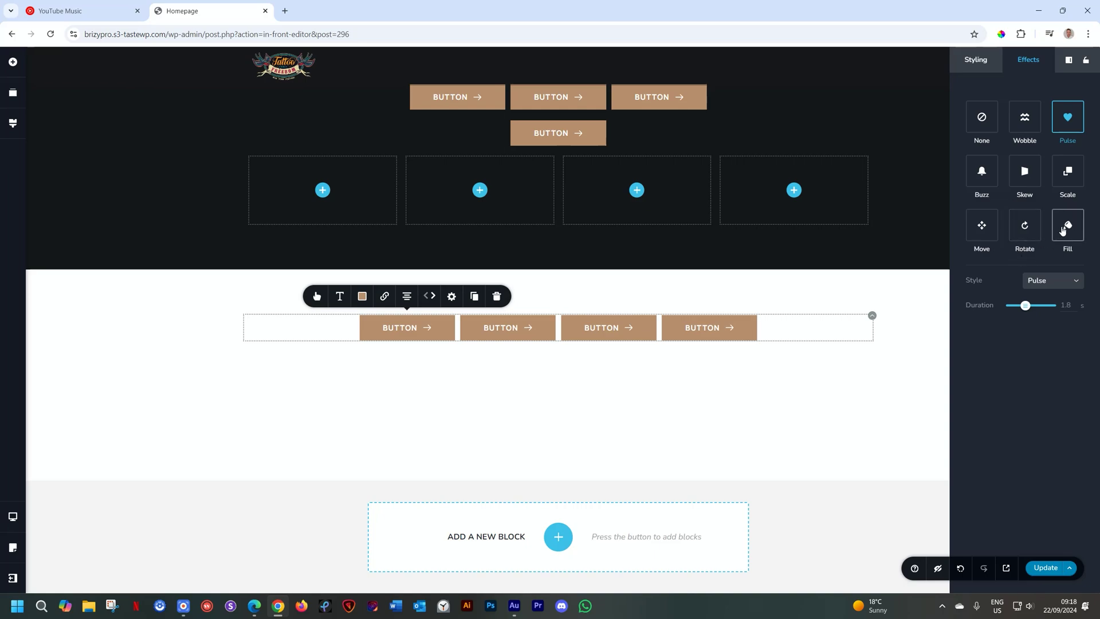
{"action": "scroll", "coordinate": [757, 217], "scroll_direction": "up", "scroll_amount": 6}
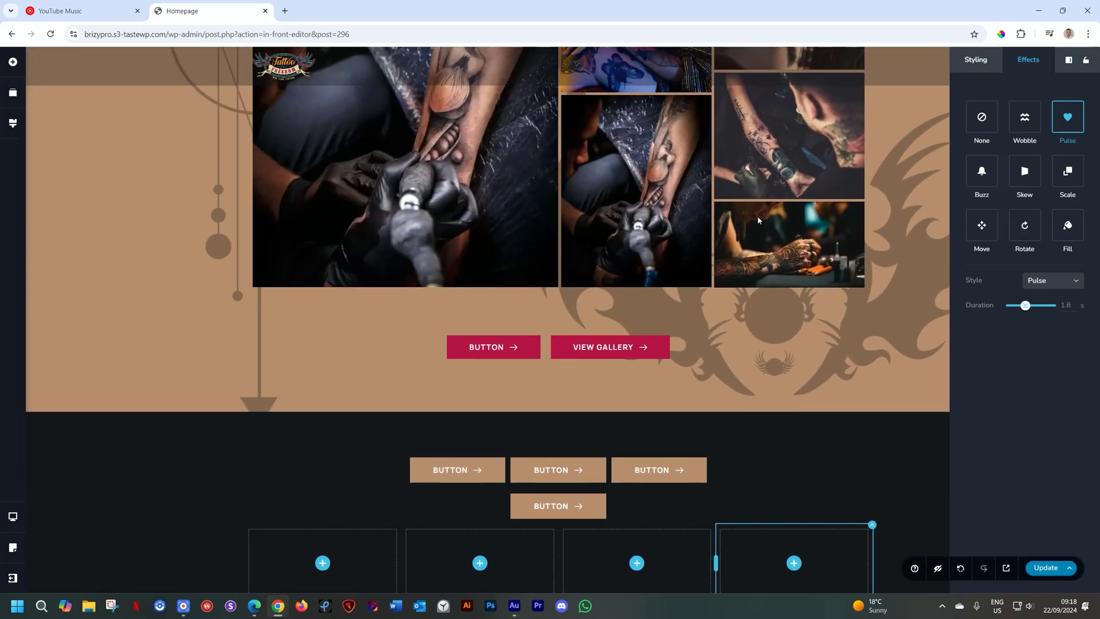
- Apply a Fill hover effect to the VIEW GALLERY button
{"action": "scroll", "coordinate": [757, 220], "scroll_direction": "down", "scroll_amount": 2}
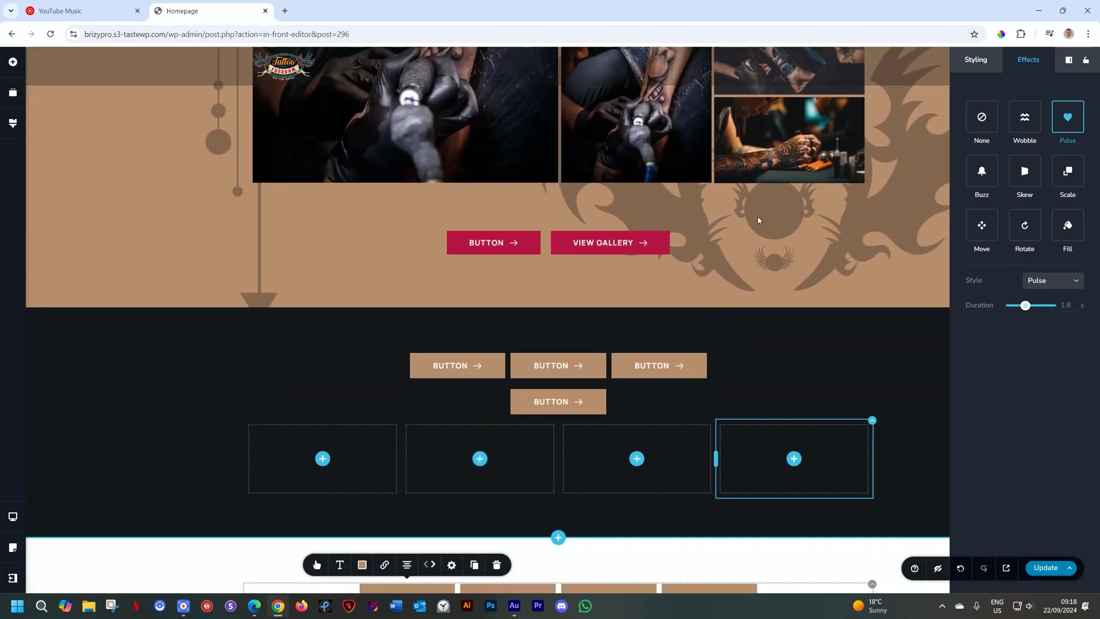
{"action": "left_click", "coordinate": [609, 244]}
{"action": "left_click", "coordinate": [654, 212]}
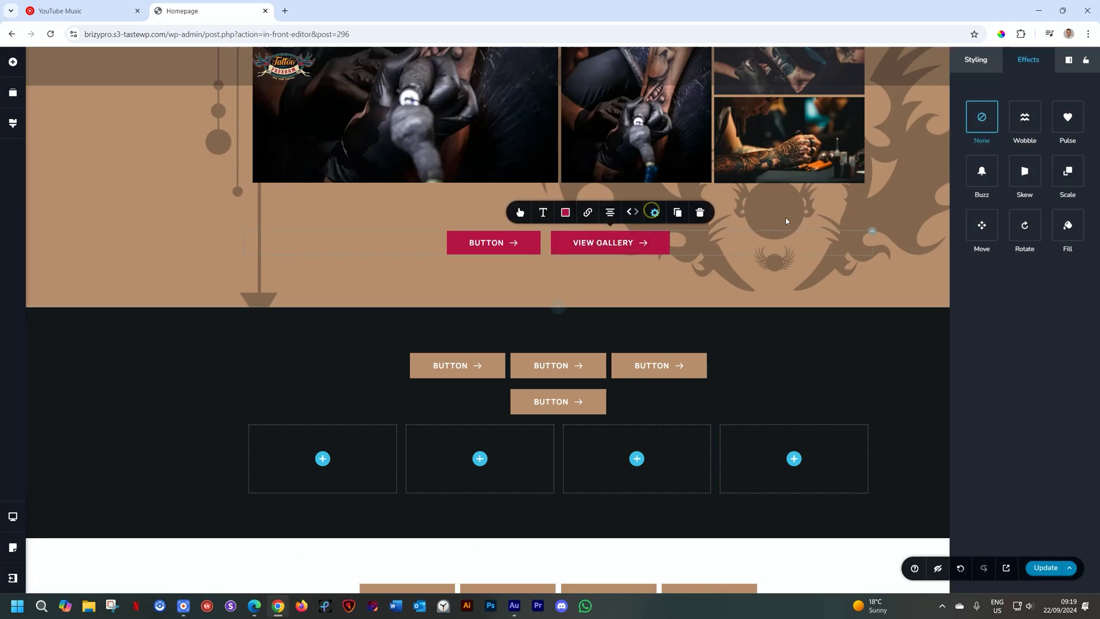
{"action": "left_click", "coordinate": [1067, 227]}
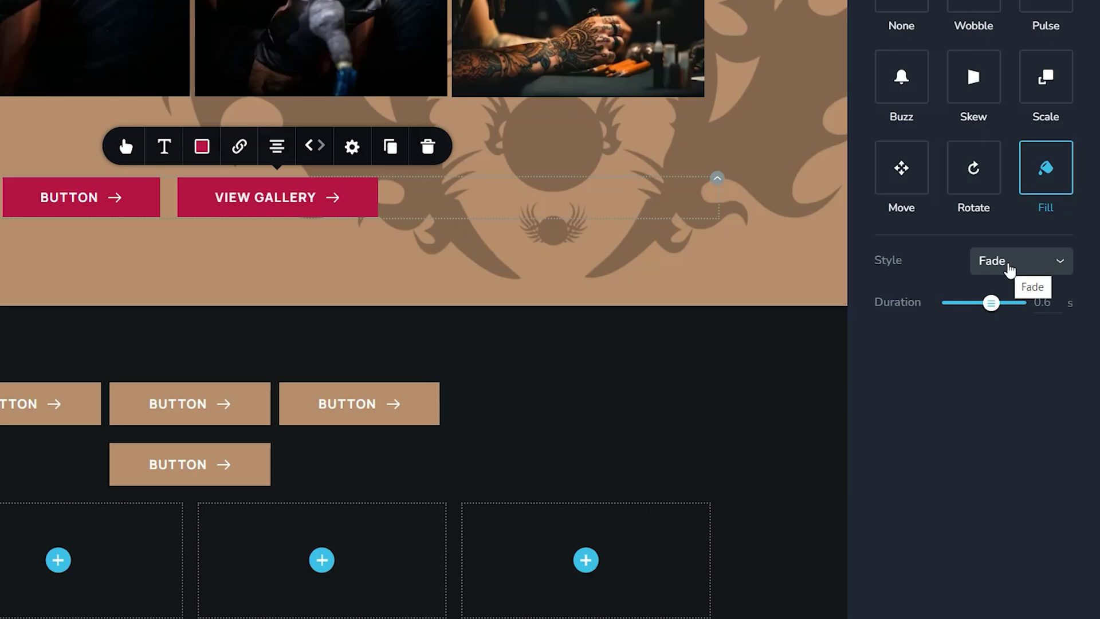
- Scroll through the Fill style list to find Rectangle In
{"action": "left_click", "coordinate": [1035, 262]}
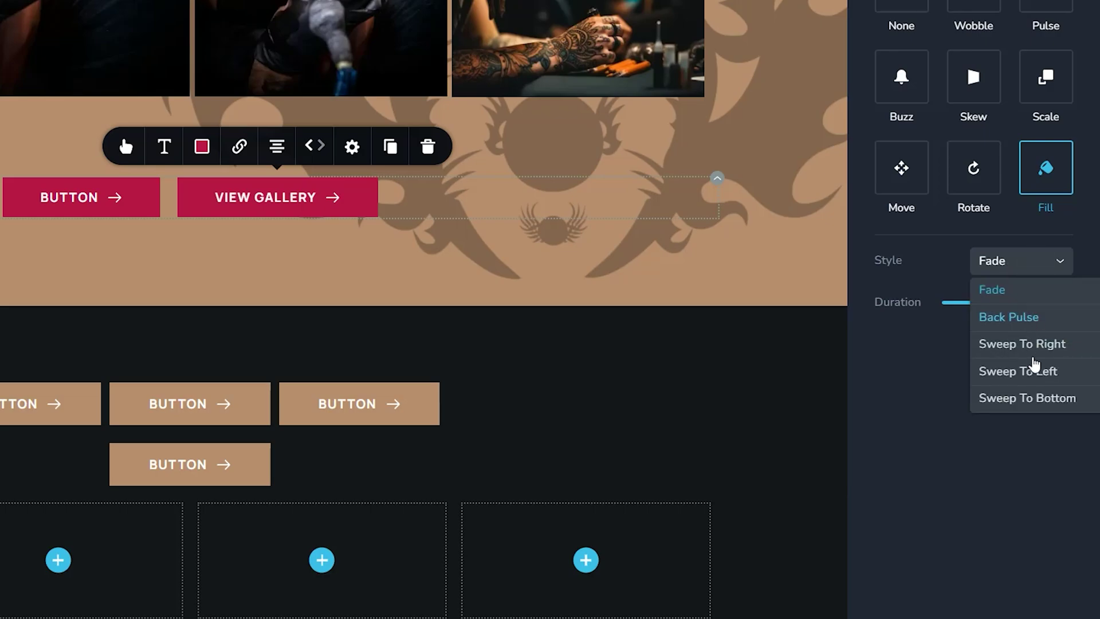
{"action": "scroll", "coordinate": [1036, 349], "scroll_direction": "down", "scroll_amount": 1}
{"action": "scroll", "coordinate": [1035, 352], "scroll_direction": "down", "scroll_amount": 2}
{"action": "scroll", "coordinate": [1035, 352], "scroll_direction": "down", "scroll_amount": 3}
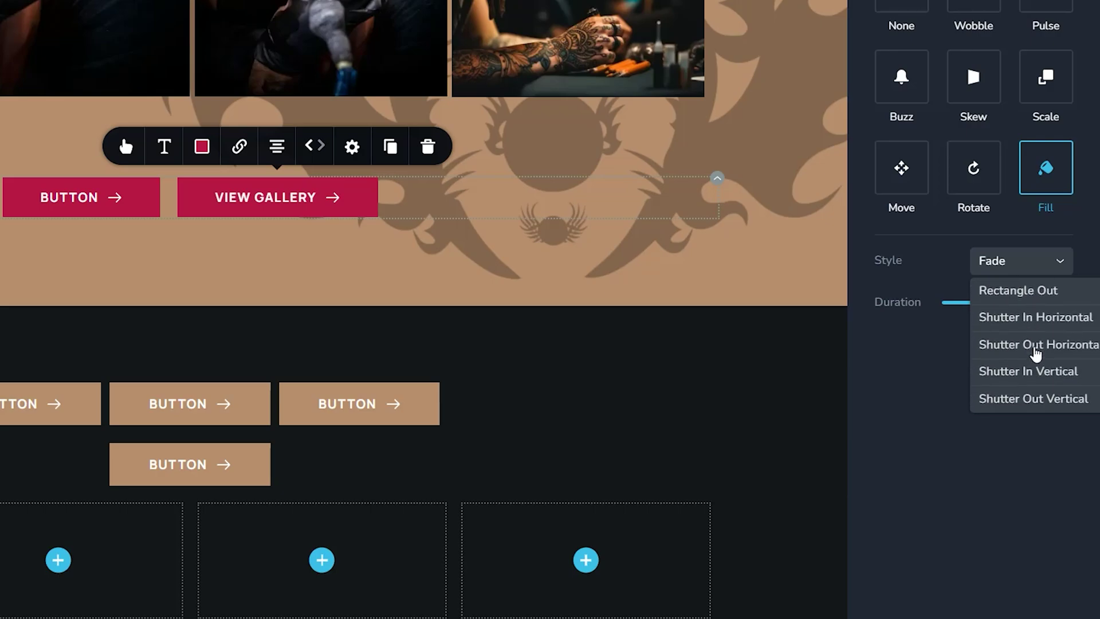
{"action": "scroll", "coordinate": [1036, 352], "scroll_direction": "up", "scroll_amount": 1}
{"action": "scroll", "coordinate": [1035, 352], "scroll_direction": "up", "scroll_amount": 4}
{"action": "scroll", "coordinate": [1035, 353], "scroll_direction": "down", "scroll_amount": 3}
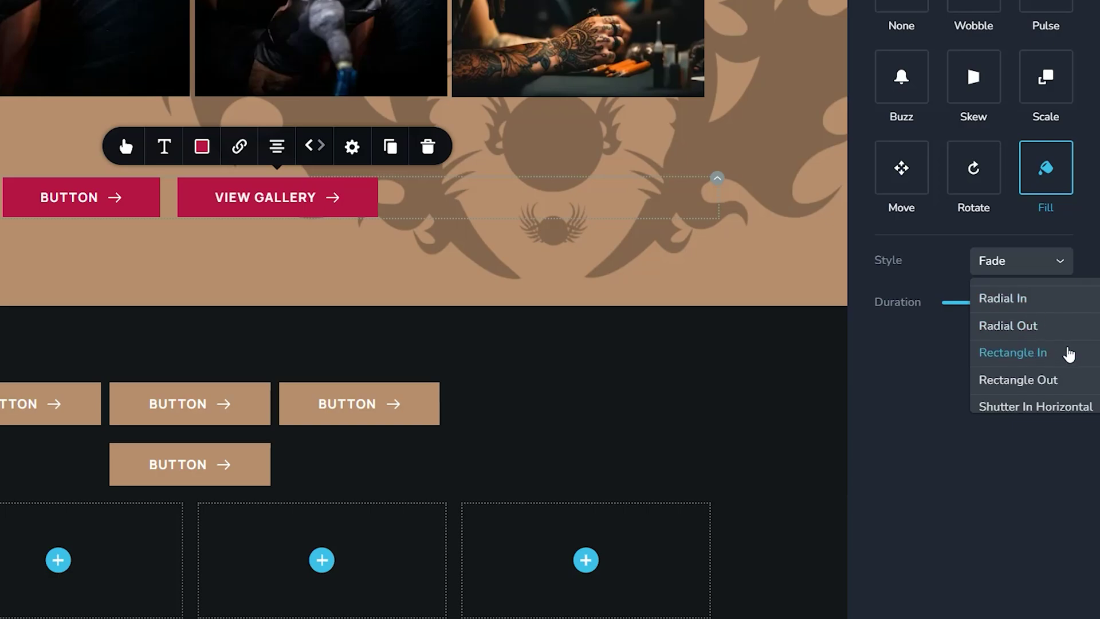
- Choose the Rectangle In fill style and set its duration to 0.5 seconds
{"action": "left_click", "coordinate": [1048, 358]}
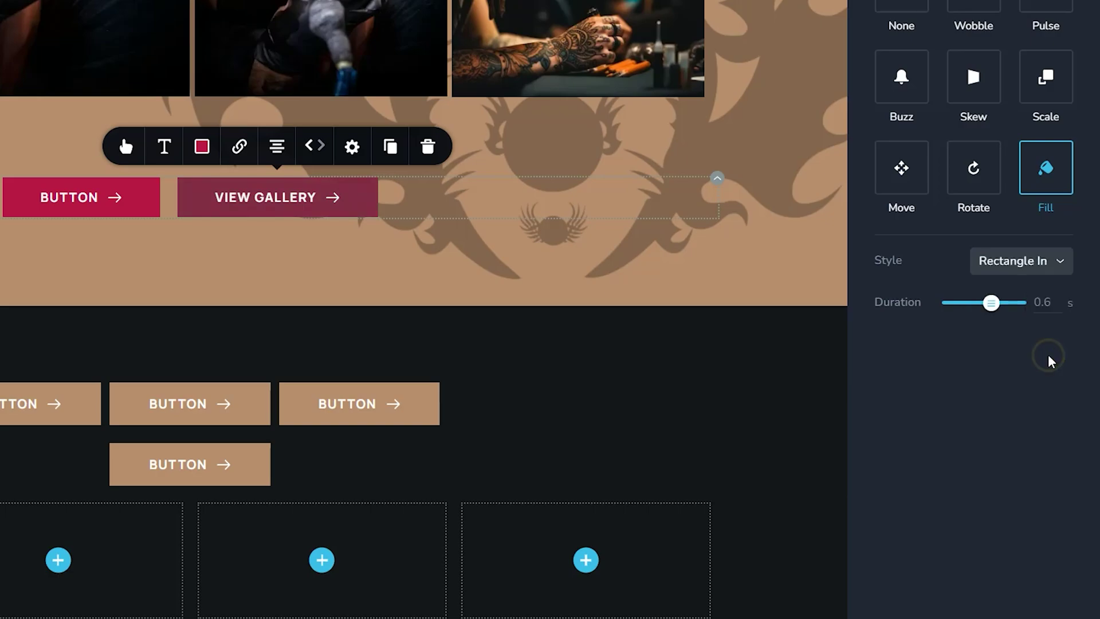
{"action": "left_click_drag", "start_coordinate": [990, 303], "coordinate": [1004, 303]}
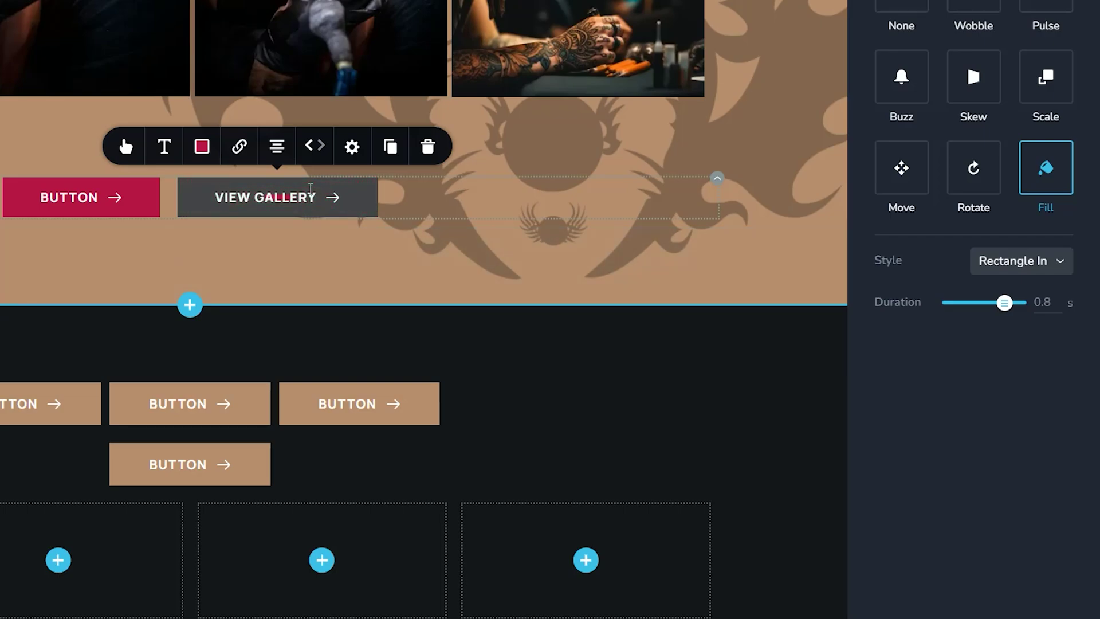
{"action": "left_click_drag", "start_coordinate": [1004, 303], "coordinate": [983, 304]}
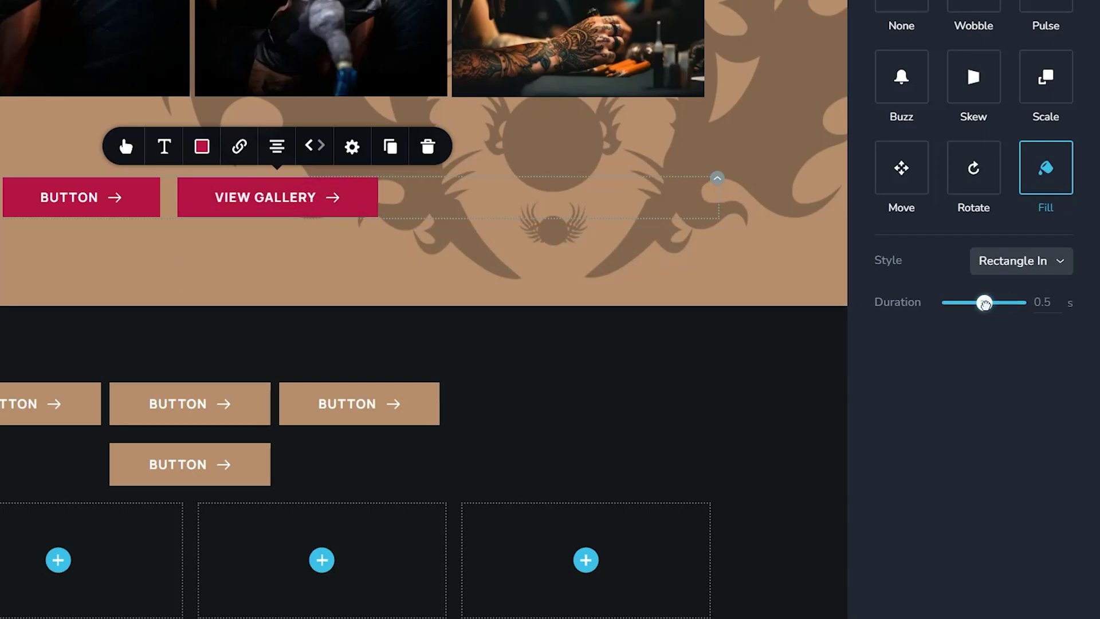